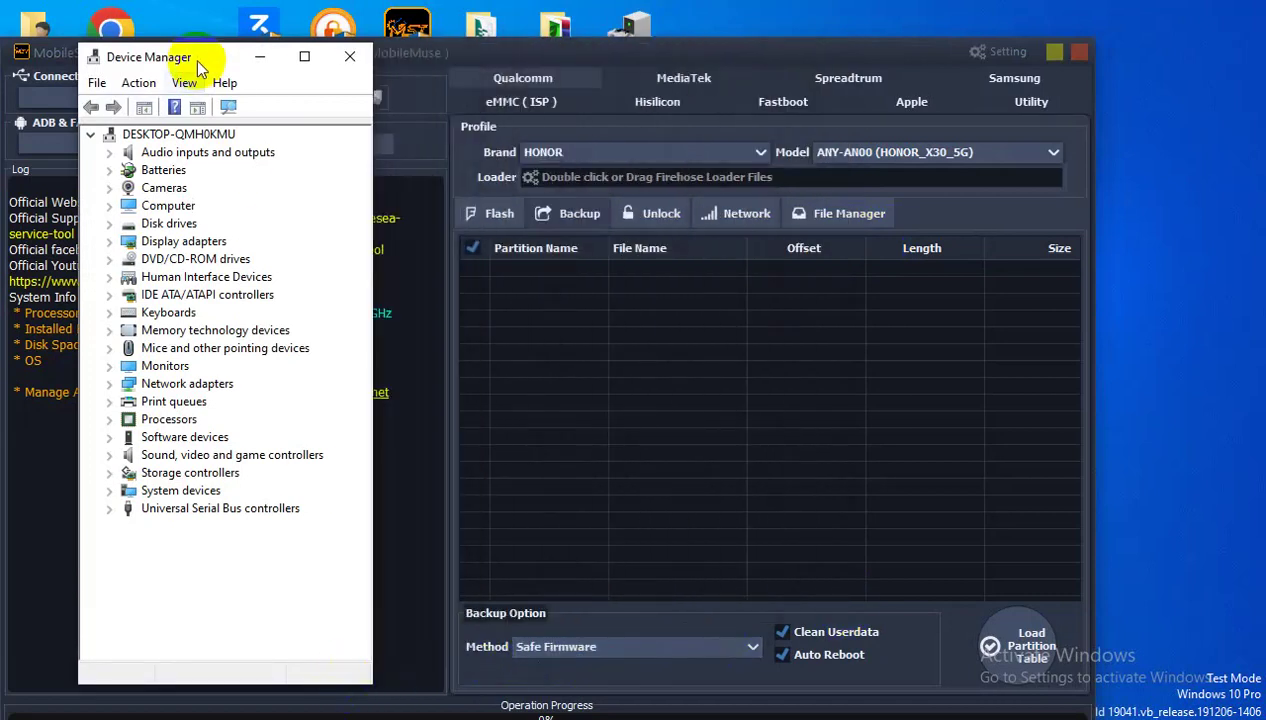
# Move Device Manager clear of the service tool and set the Qualcomm profile to brand HONOR, model ANY-AN00 (HONOR_X30_5G)
pyautogui.moveTo(202, 54); pyautogui.dragTo(1083, 50)
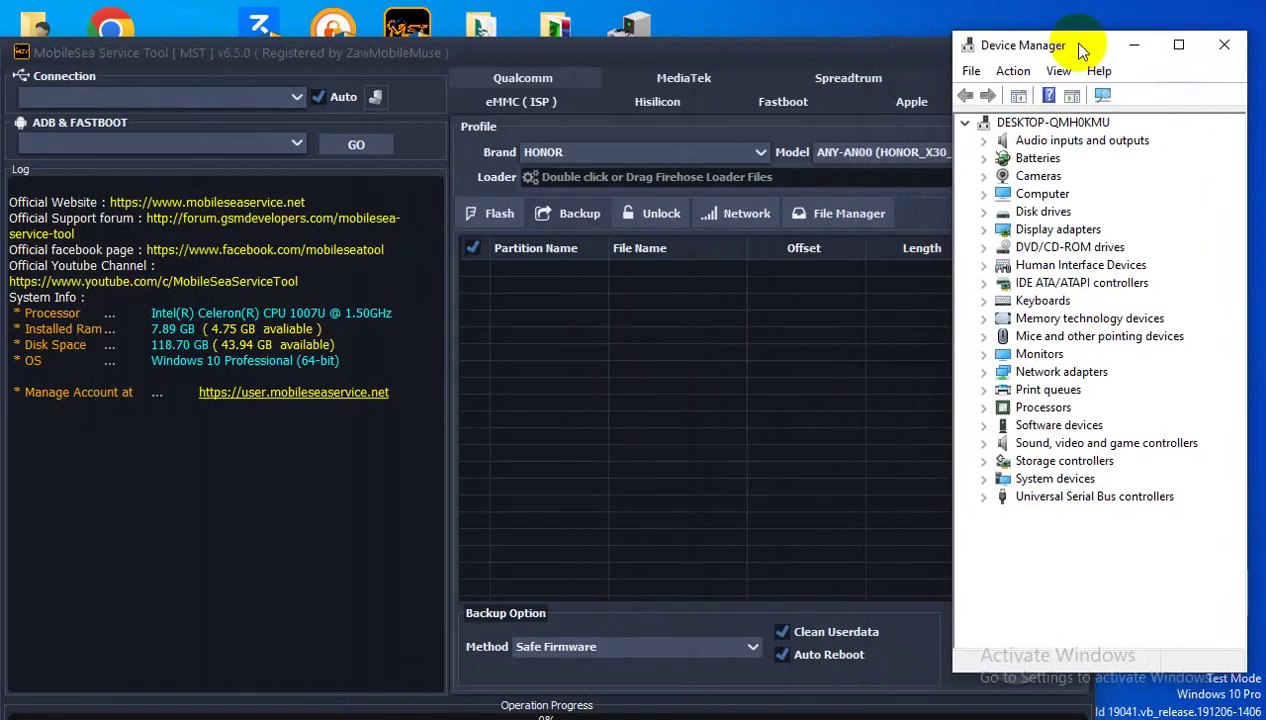
pyautogui.click(569, 50)
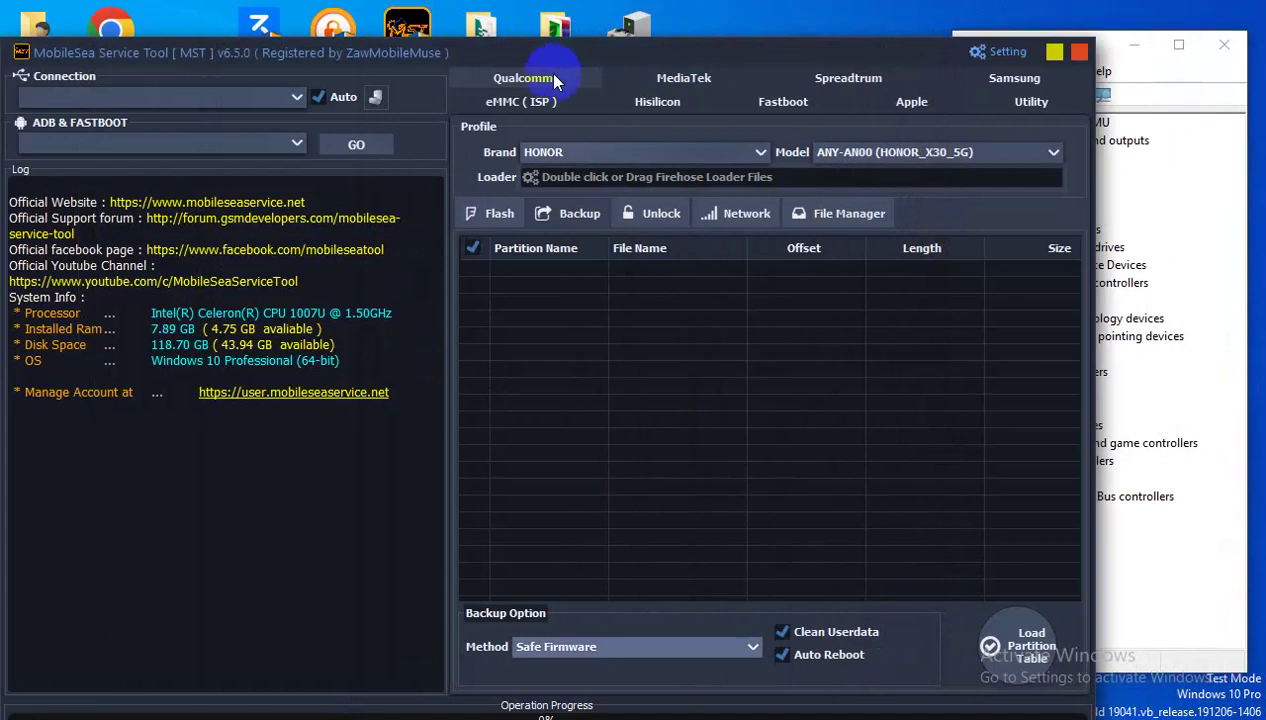
pyautogui.click(678, 155)
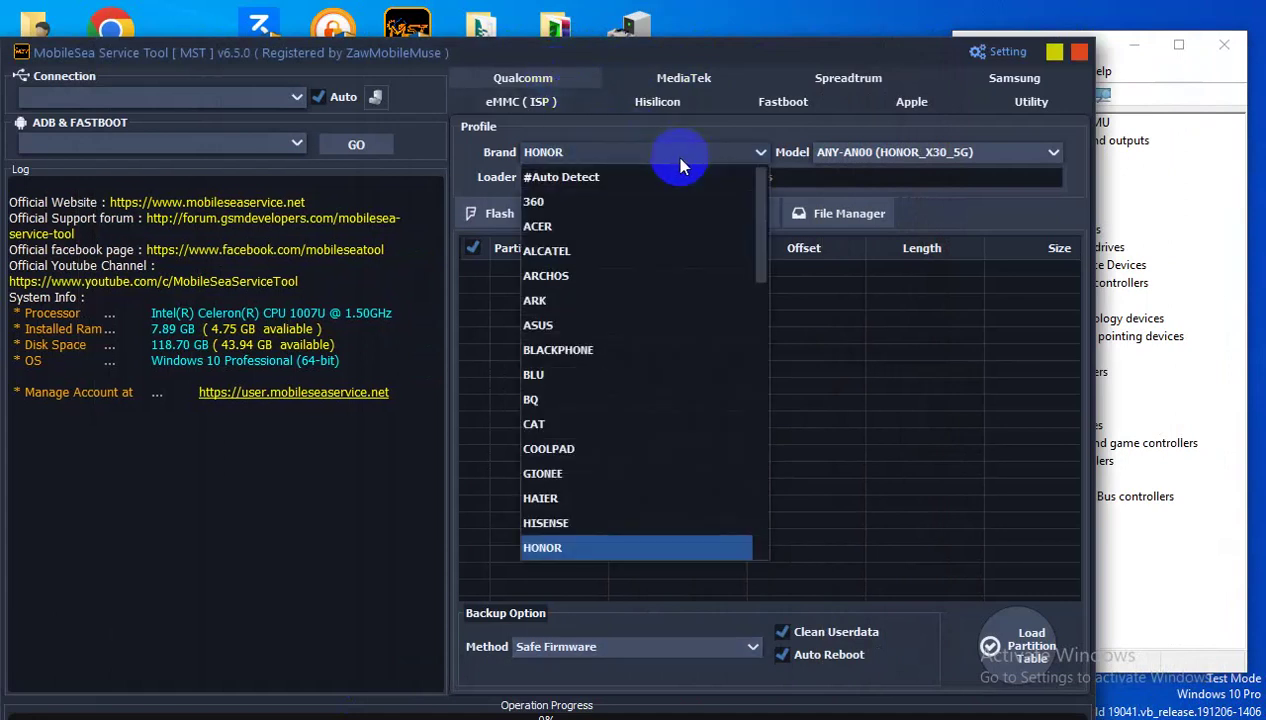
pyautogui.click(580, 547)
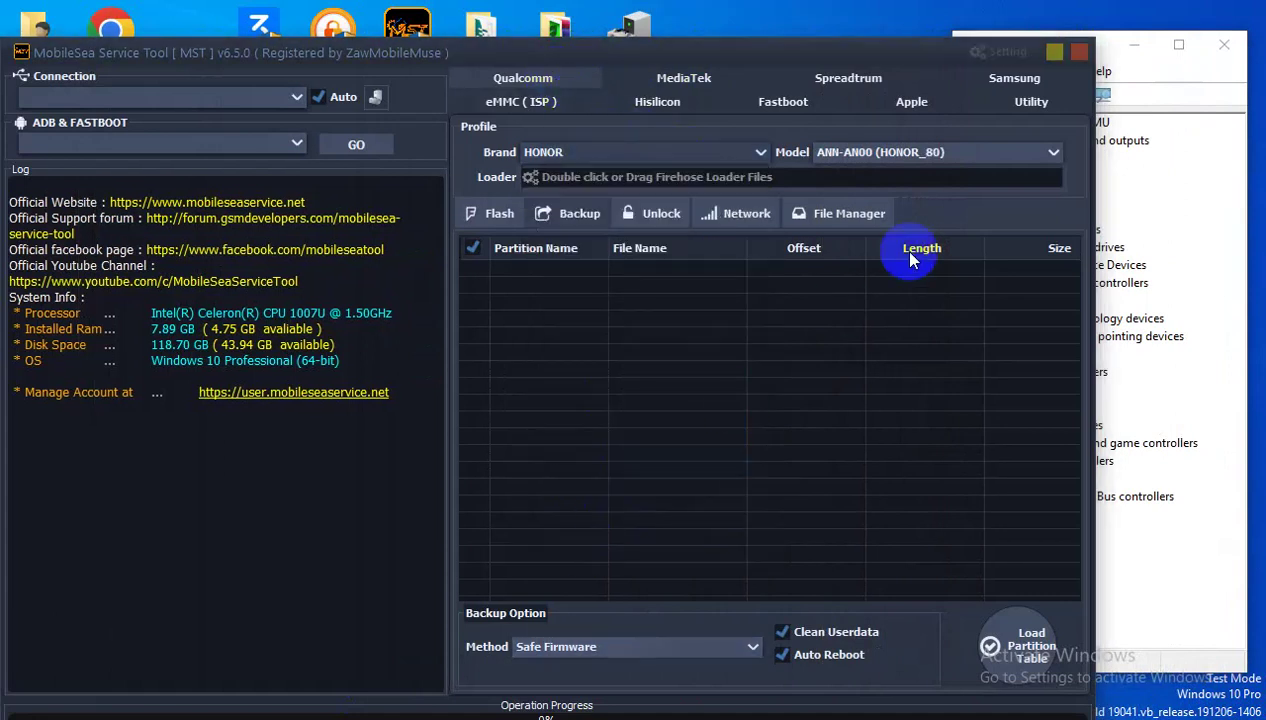
pyautogui.click(1014, 151)
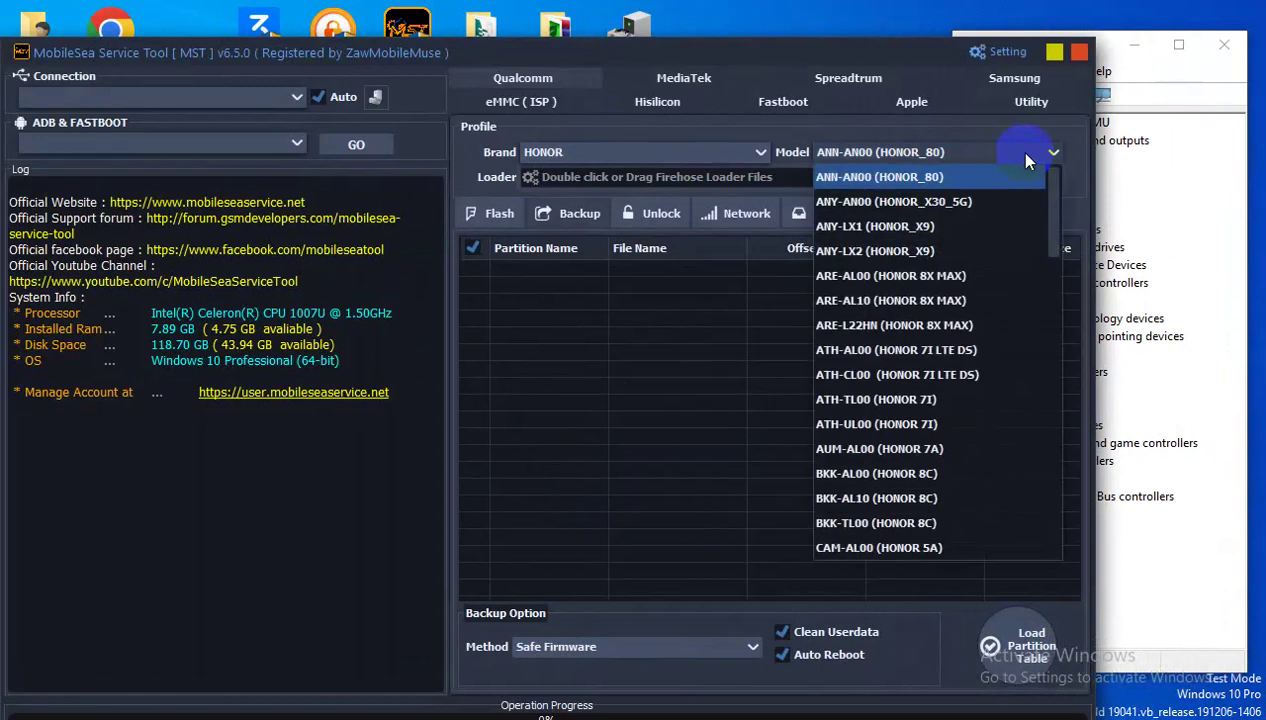
pyautogui.click(876, 207)
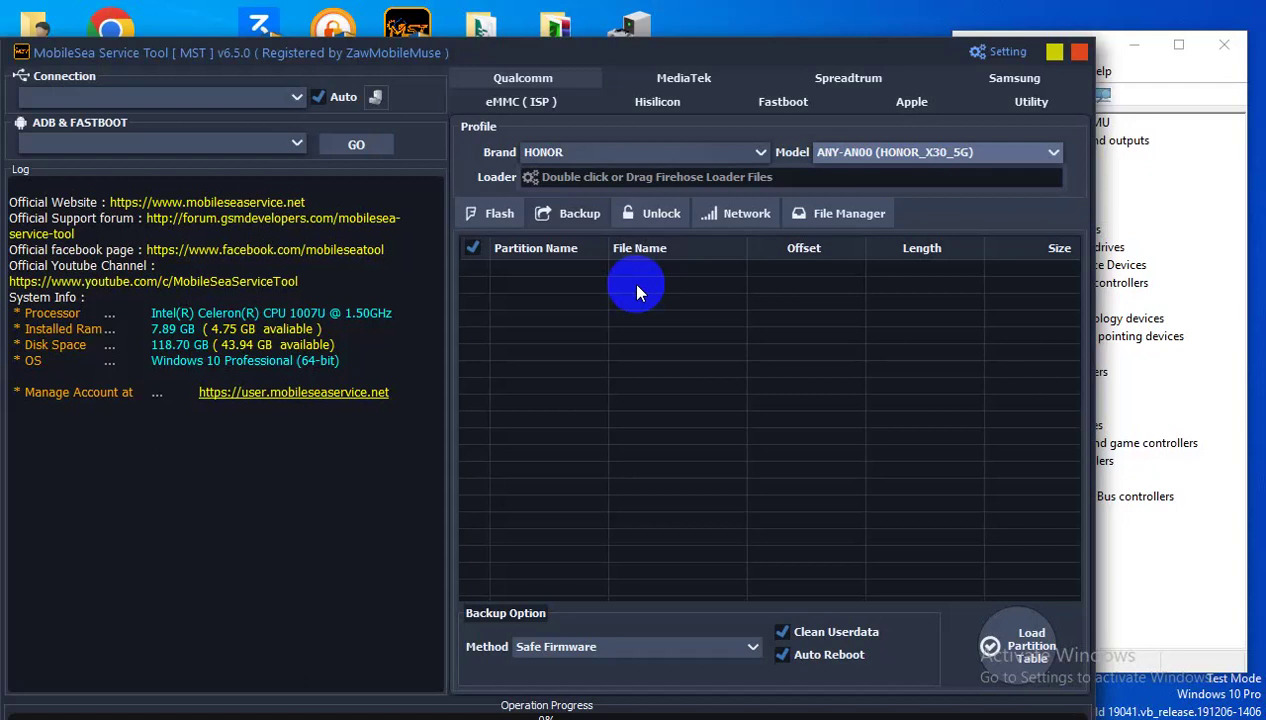
# Switch to Device Manager, inspect the USB Composite Device flagged with a warning, and locate the Qualcomm HS-USB QDLoader 9008 port
pyautogui.click(1126, 68)
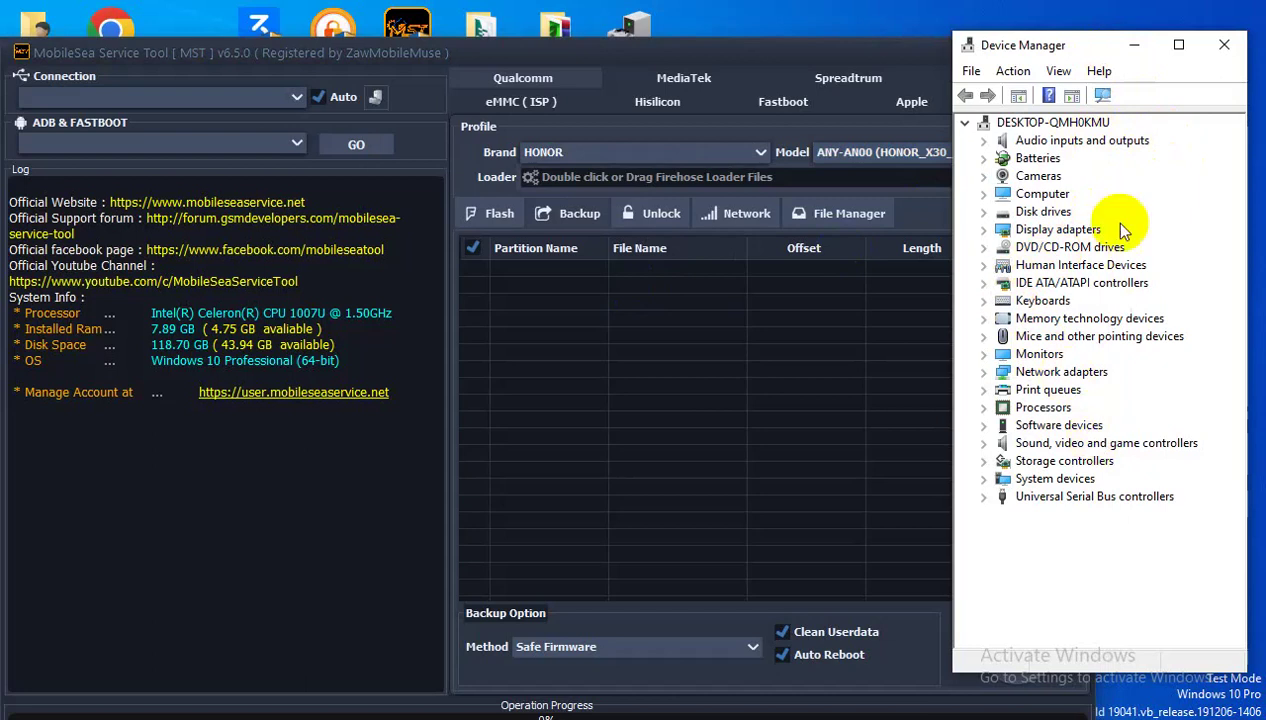
pyautogui.click(1102, 95)
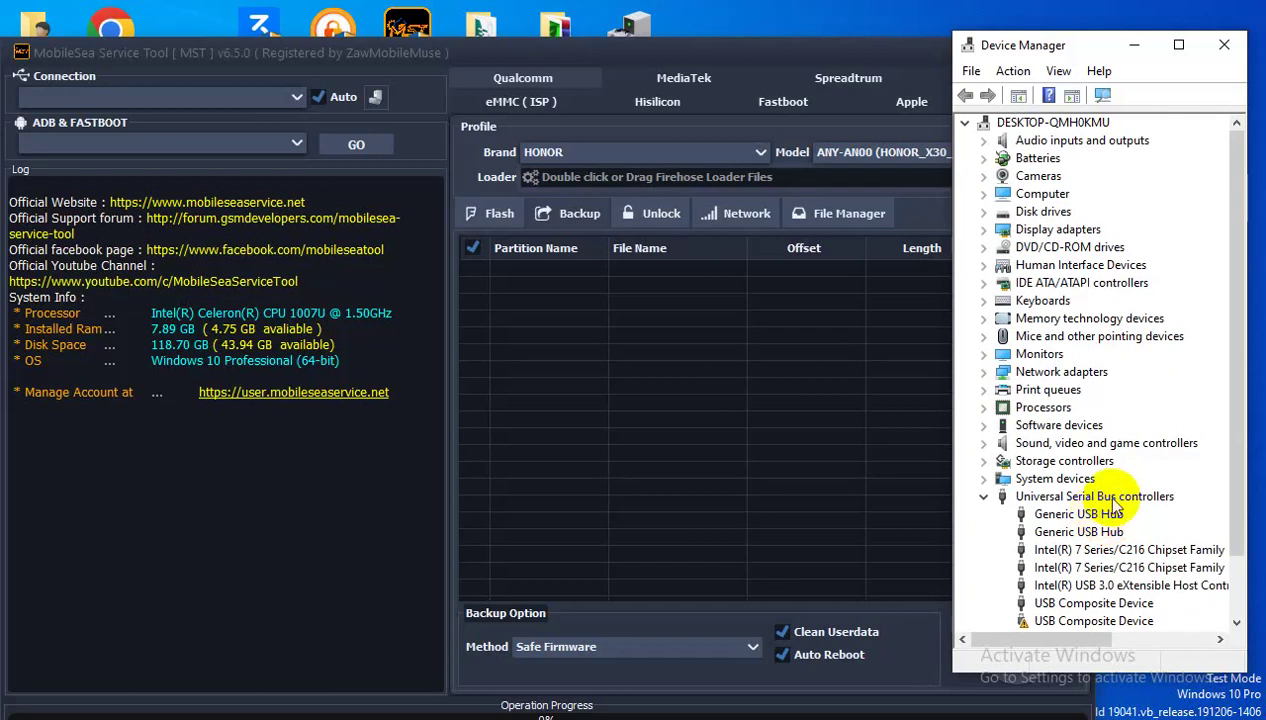
pyautogui.scroll(-2, 1060, 505)
pyautogui.click(1098, 551)
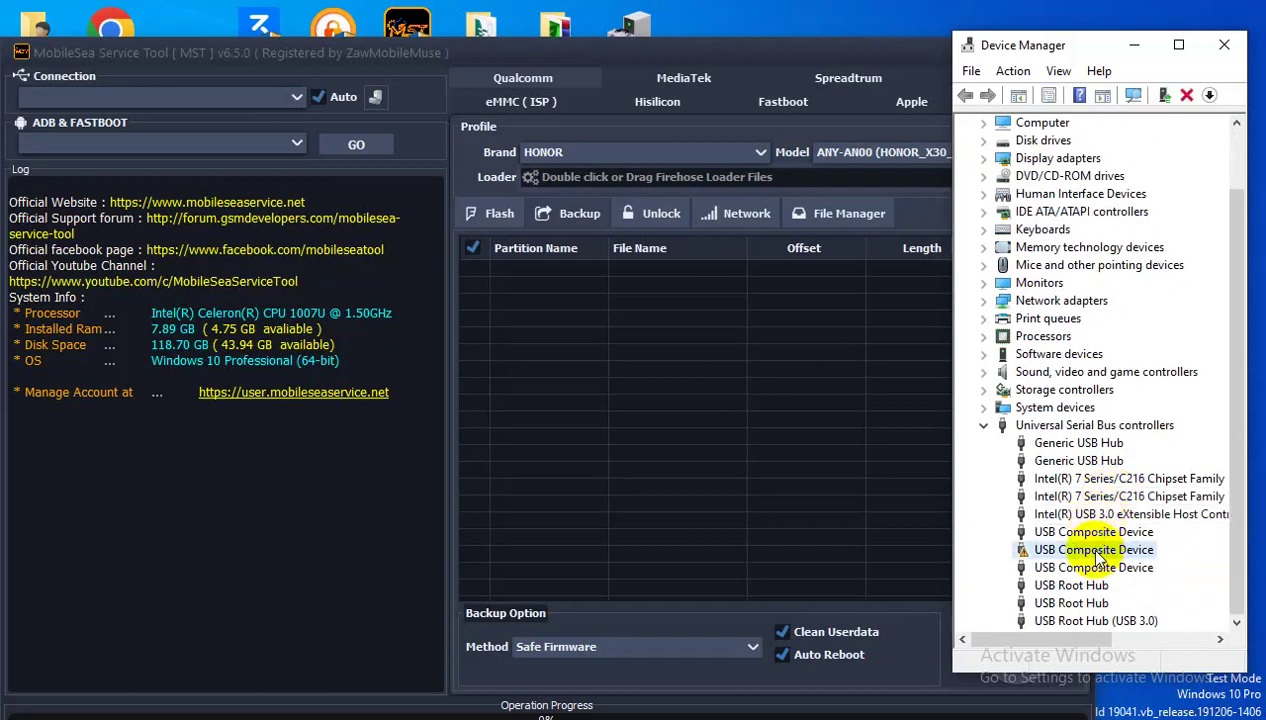
pyautogui.rightClick(1098, 556)
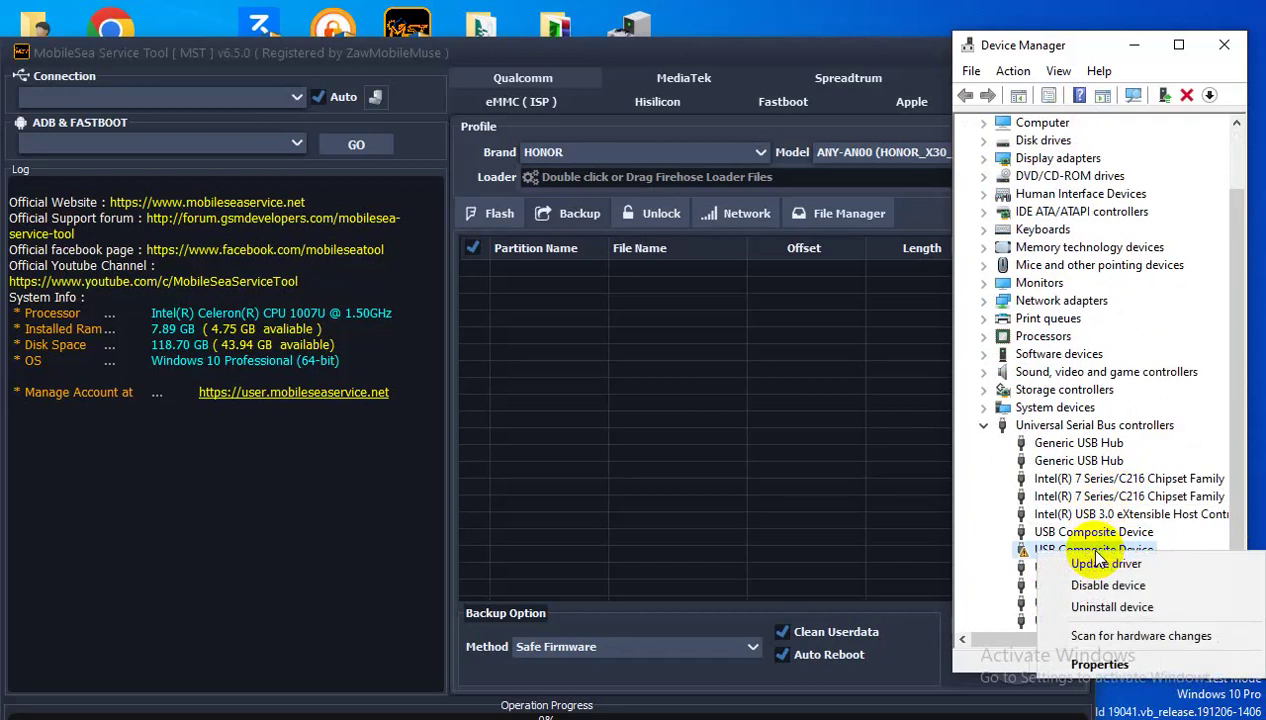
pyautogui.click(1030, 558)
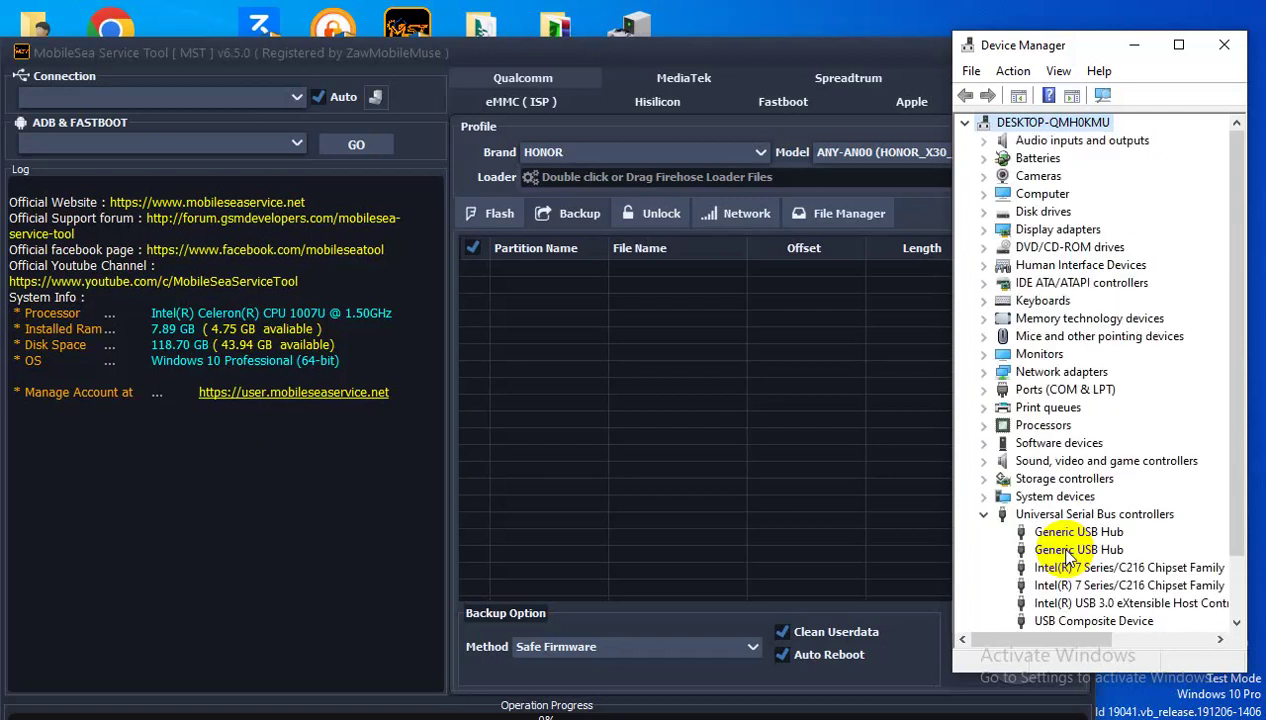
pyautogui.click(976, 389)
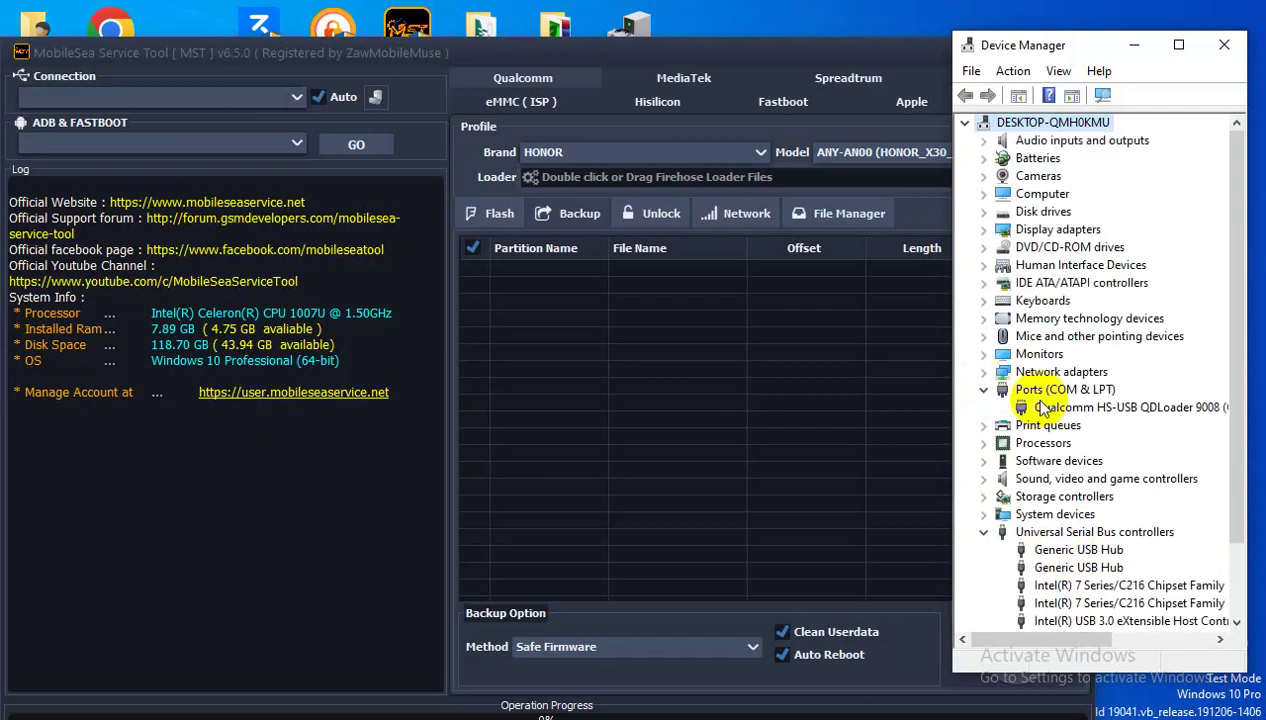
pyautogui.click(1110, 408)
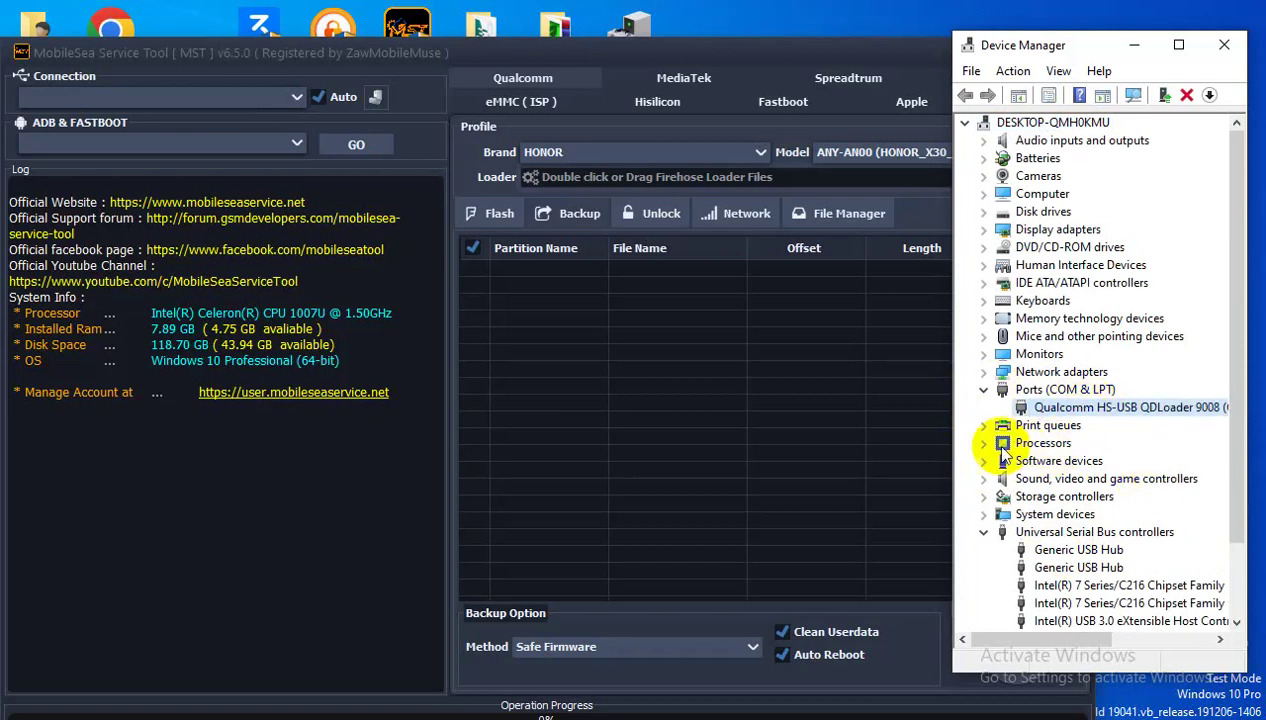
# Switch to MobileSea Service Tool, set the backup method to Full Firmware and load the phone's partition table
pyautogui.click(602, 48)
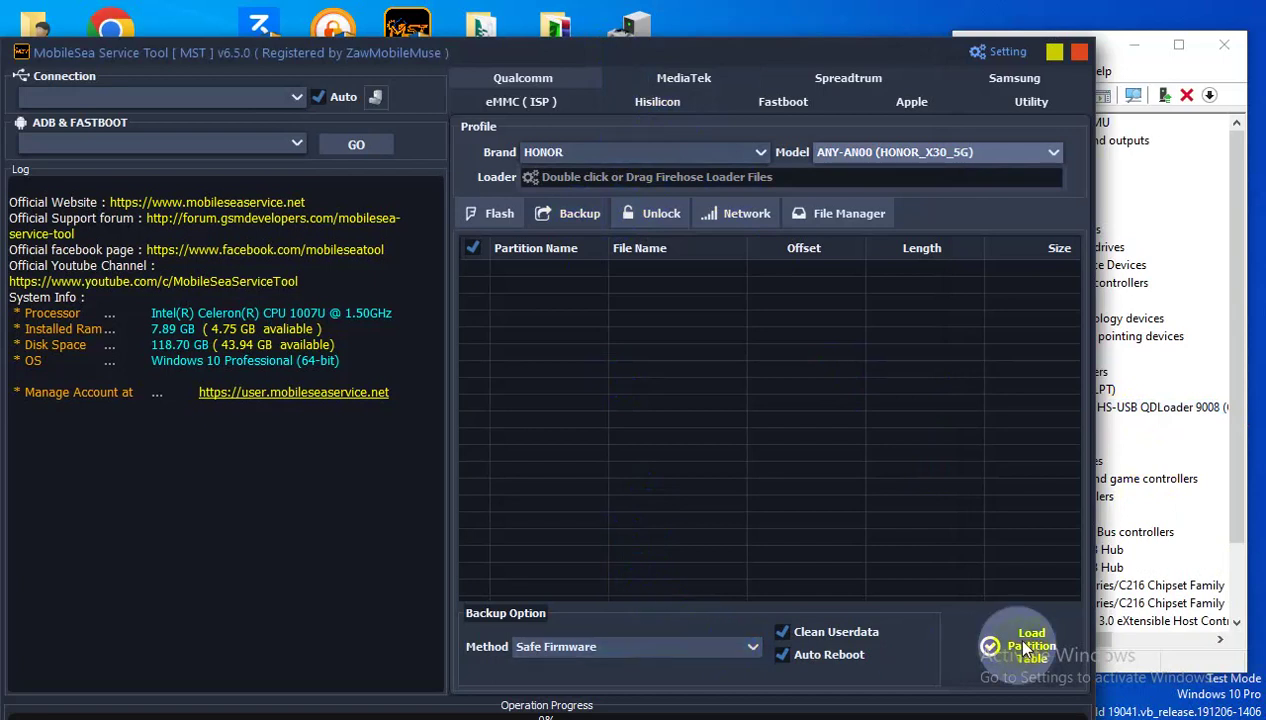
pyautogui.click(749, 647)
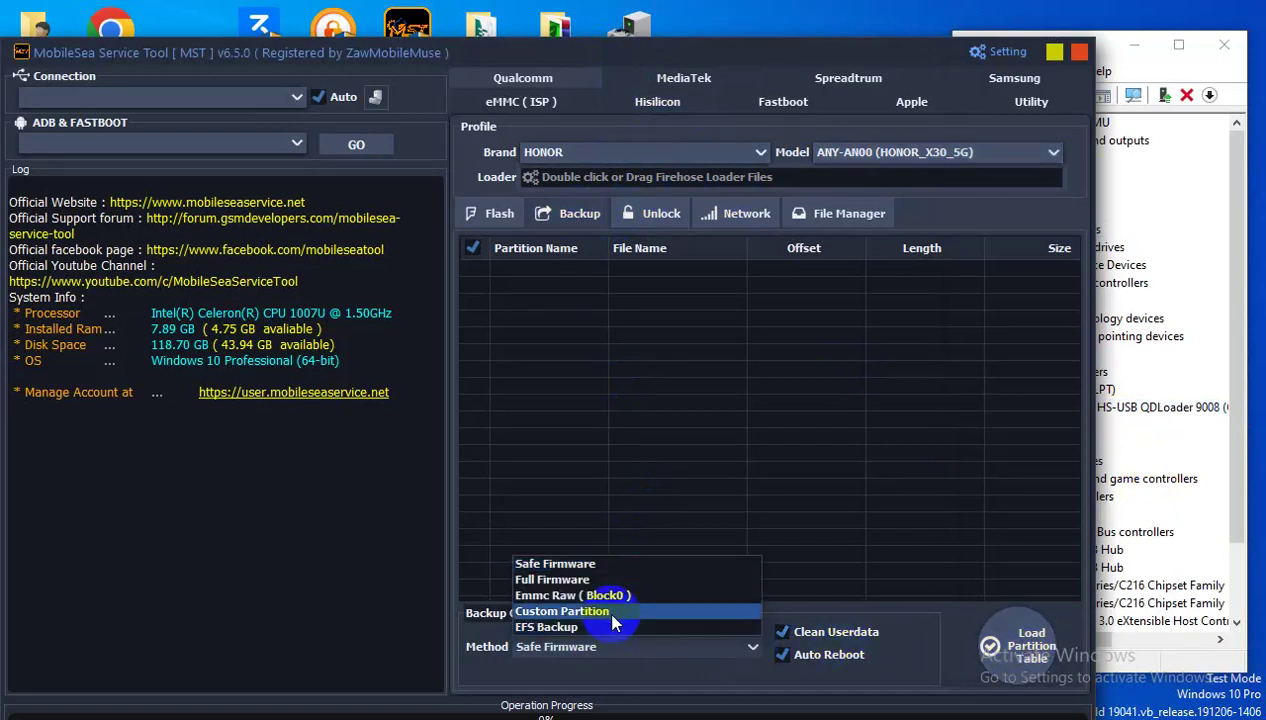
pyautogui.click(562, 582)
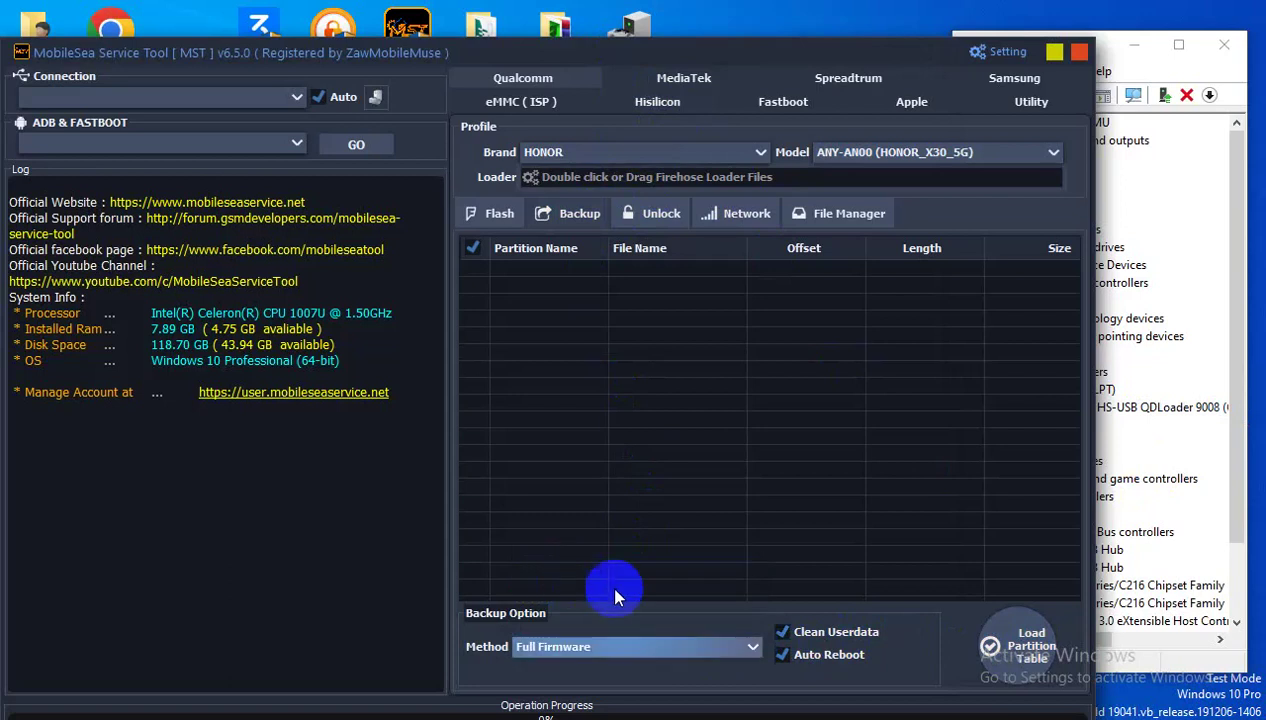
pyautogui.click(1007, 645)
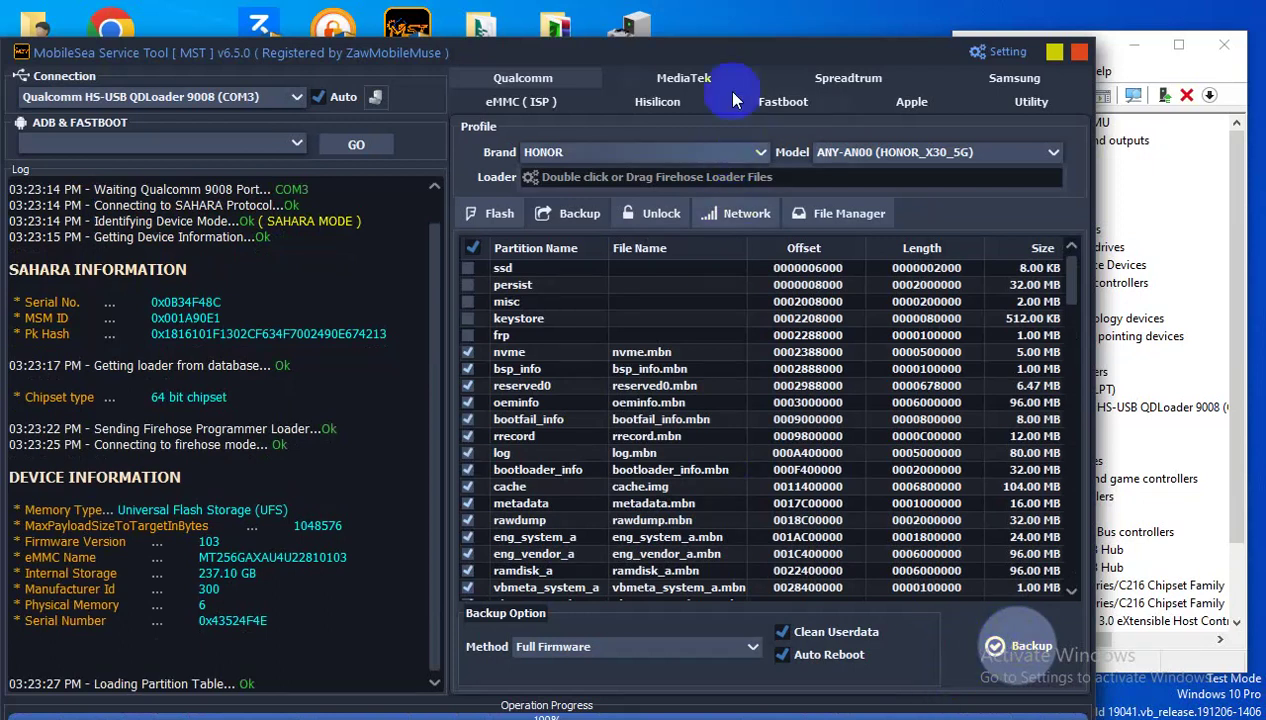
# Start the full firmware backup with the iRemoval folder on the Desktop as its output directory
pyautogui.moveTo(712, 52); pyautogui.dragTo(722, 34)
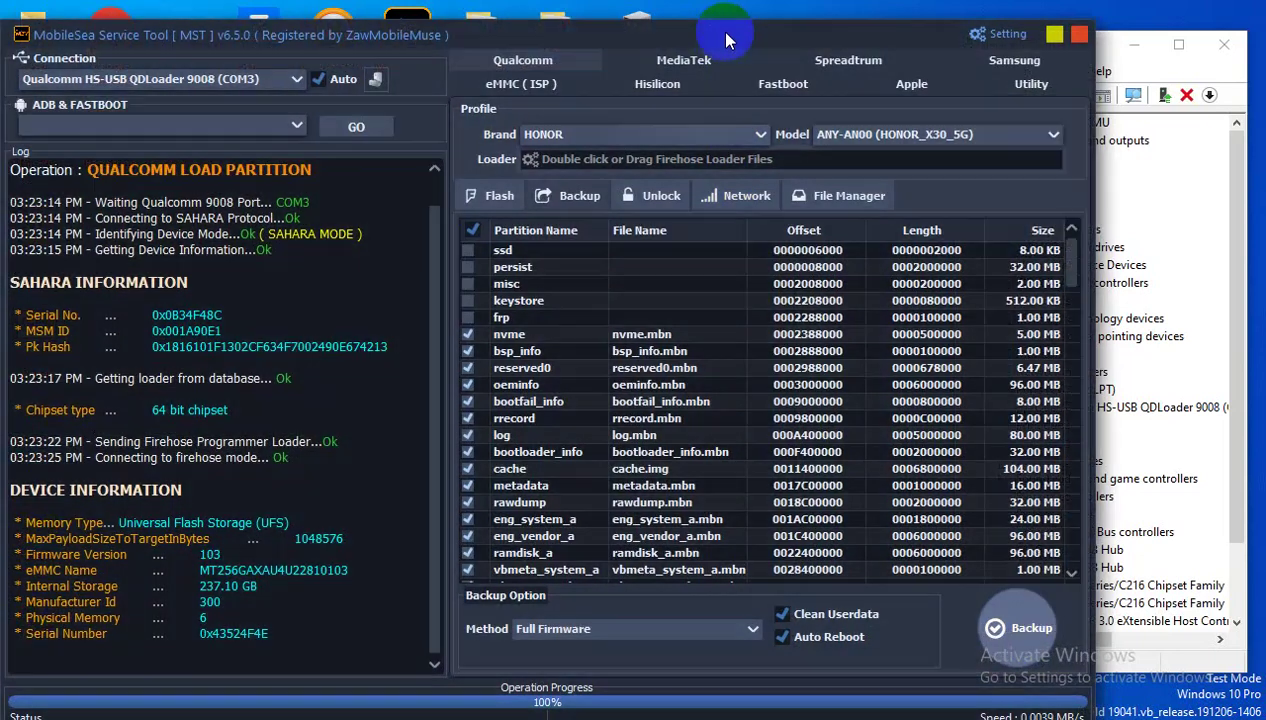
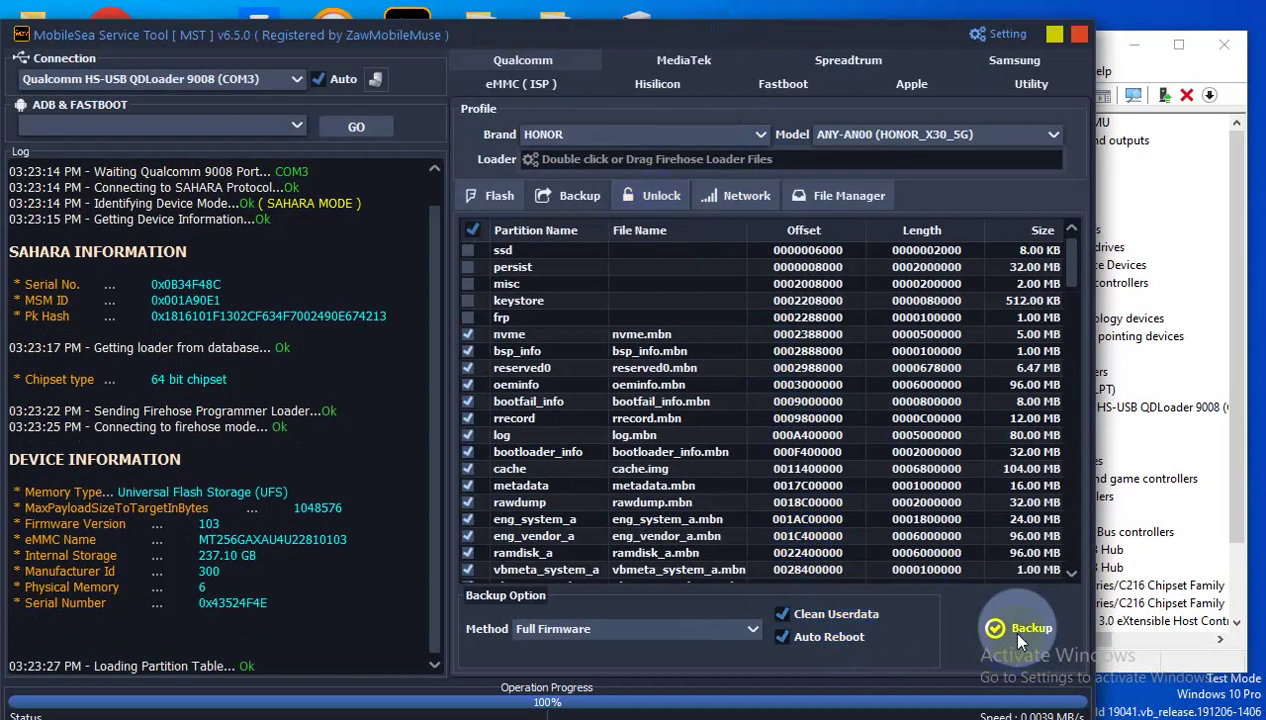
pyautogui.click(1020, 638)
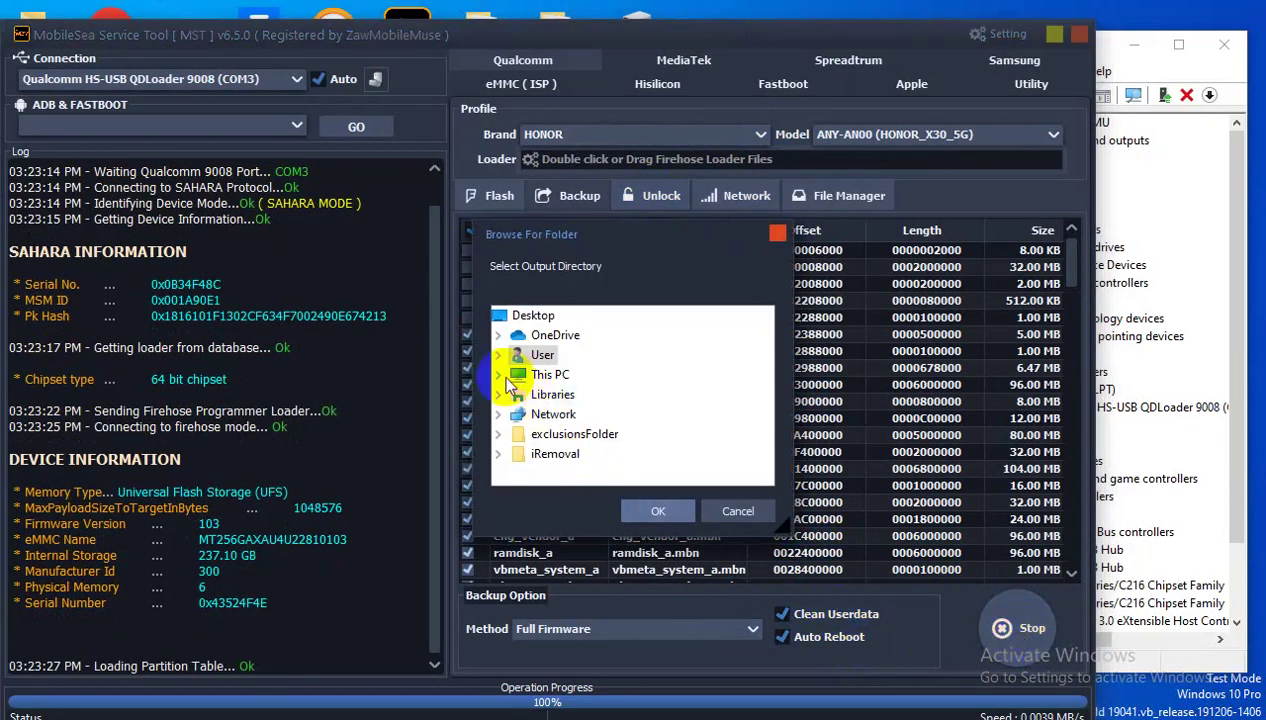
pyautogui.click(499, 375)
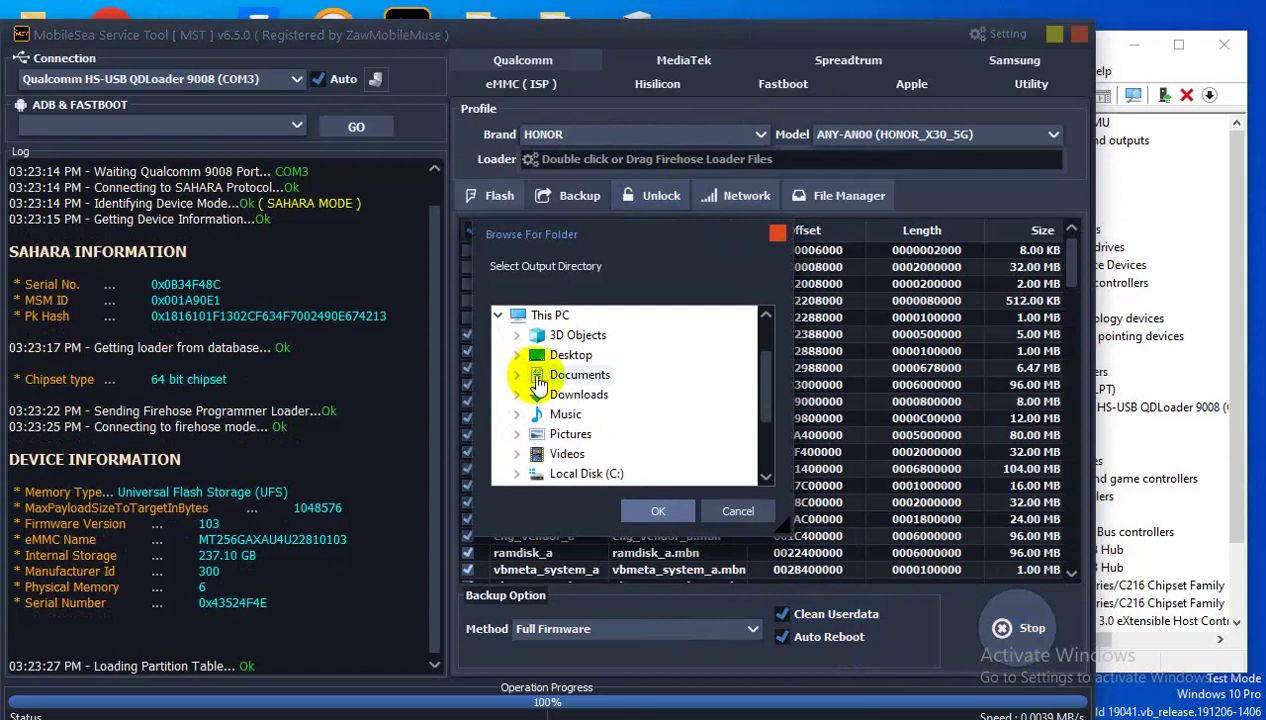
pyautogui.doubleClick(570, 356)
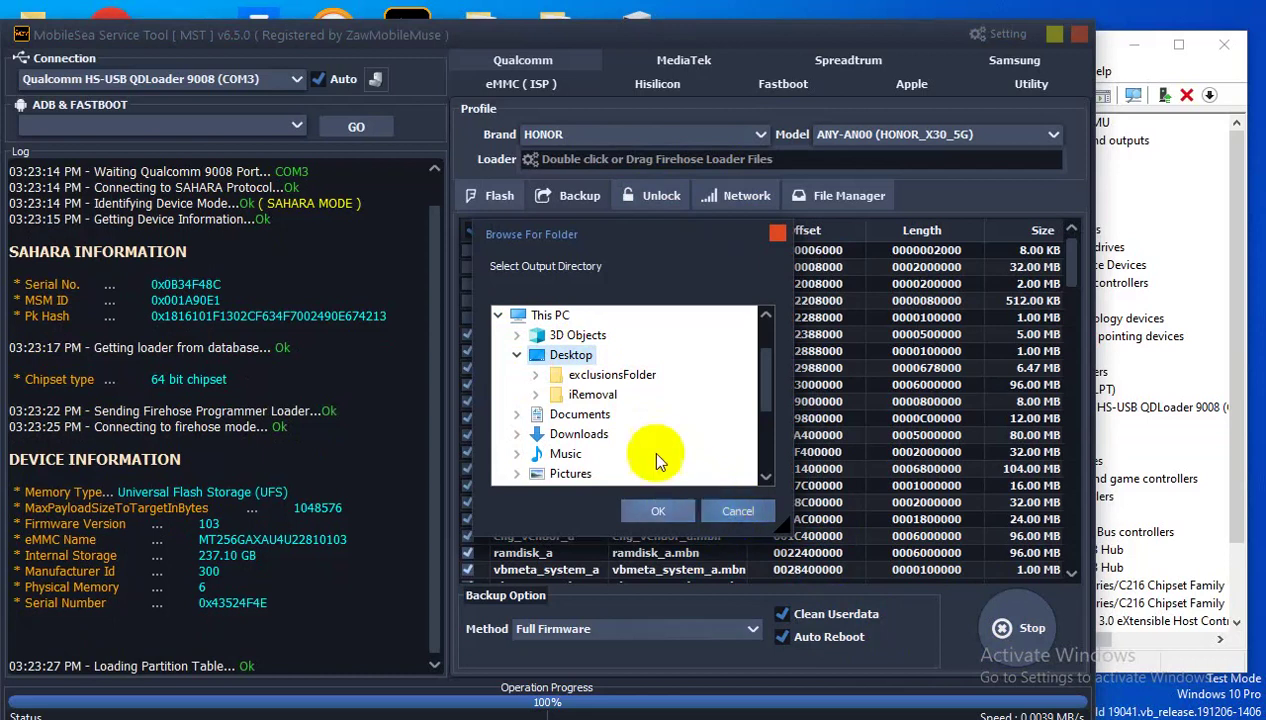
pyautogui.click(592, 395)
pyautogui.scroll(1, 592, 395)
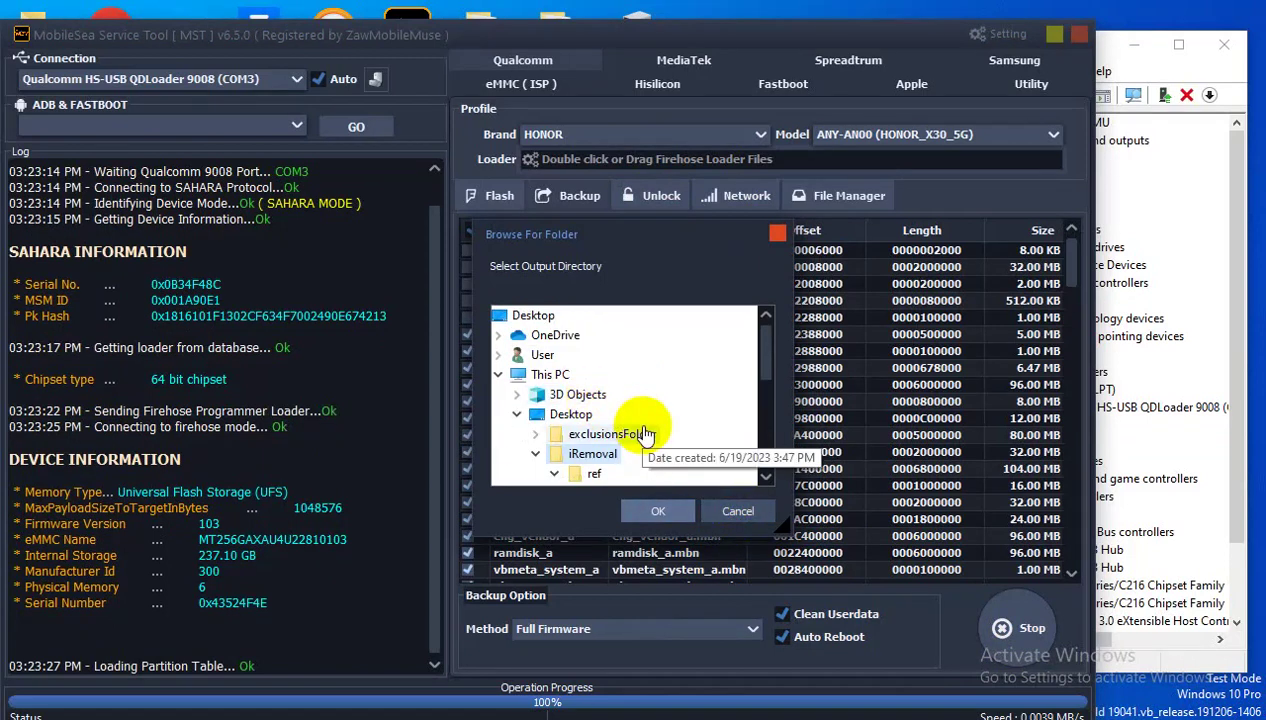
pyautogui.doubleClick(593, 455)
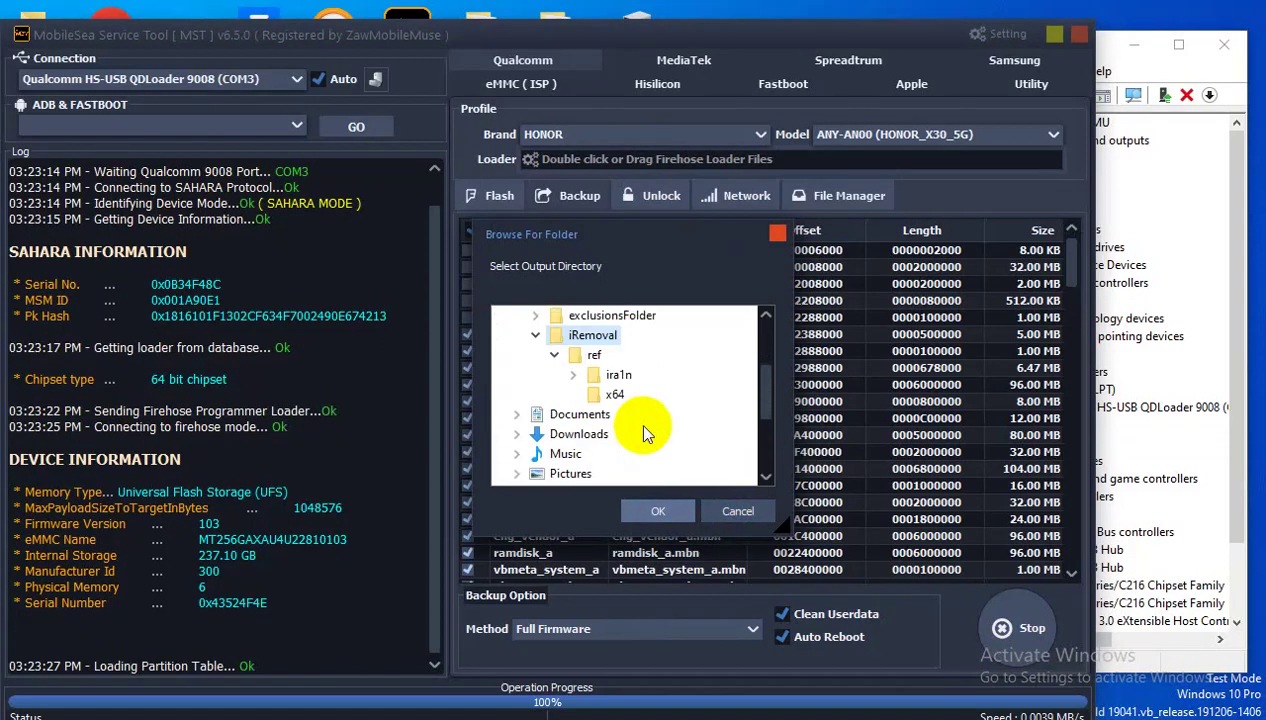
pyautogui.click(660, 511)
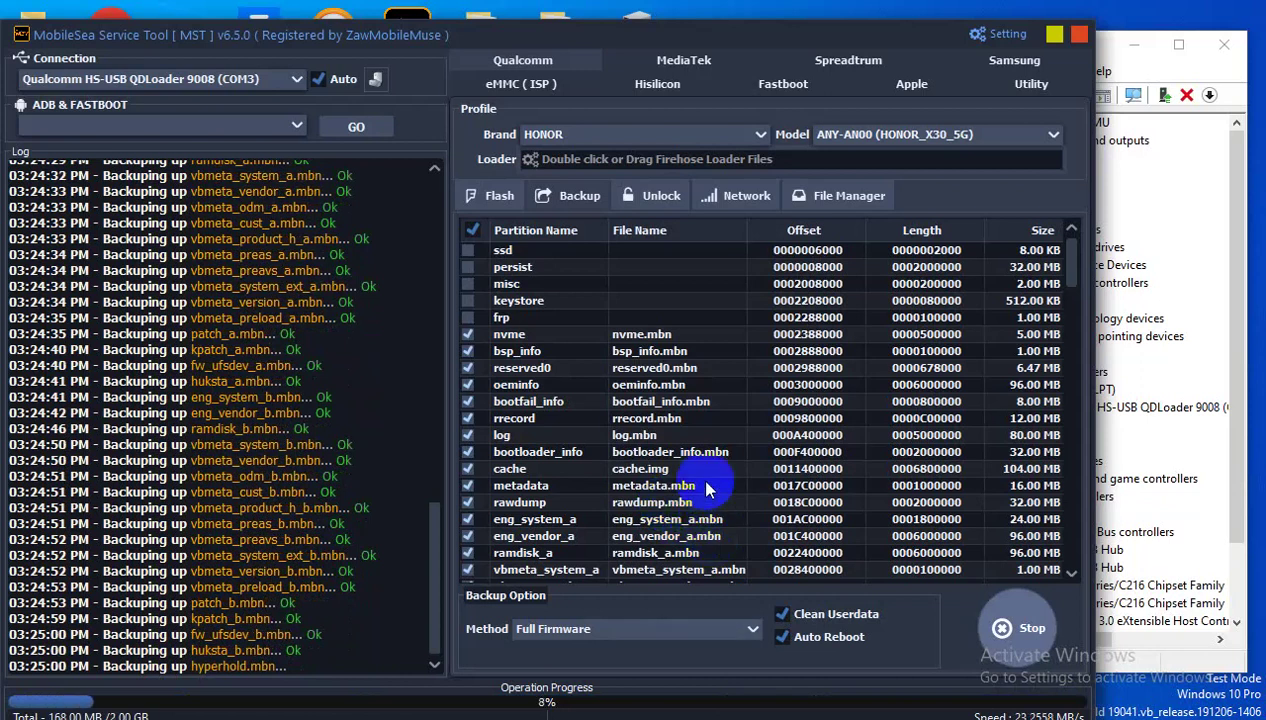
# Examine the partition list down to its last entries to see which partitions are included in the backup
pyautogui.scroll(-20, 705, 487)
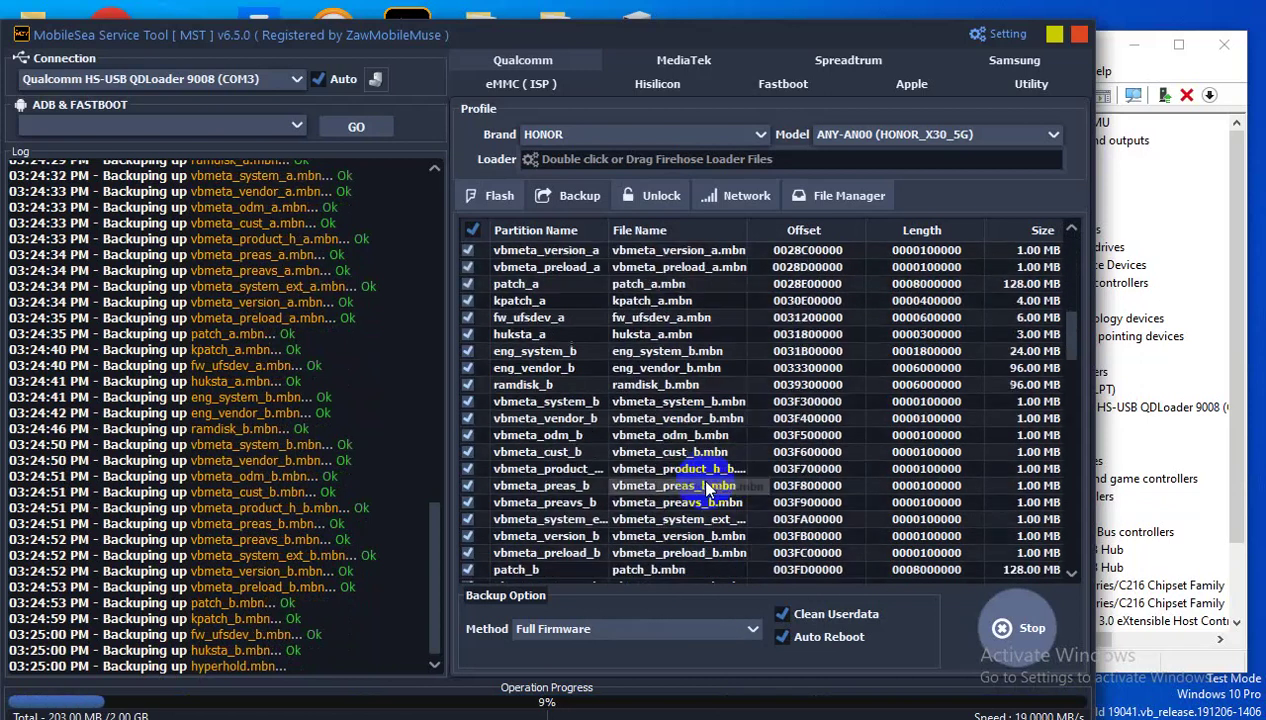
pyautogui.scroll(-4, 705, 487)
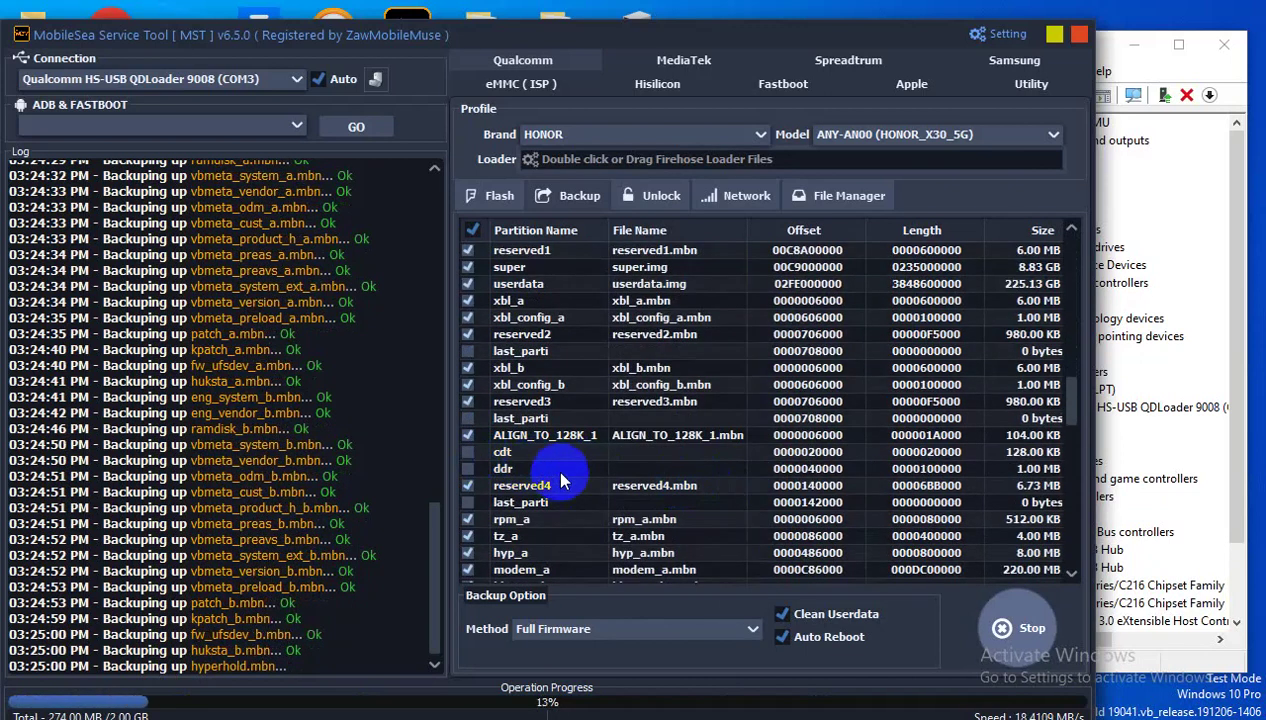
pyautogui.scroll(-11, 560, 478)
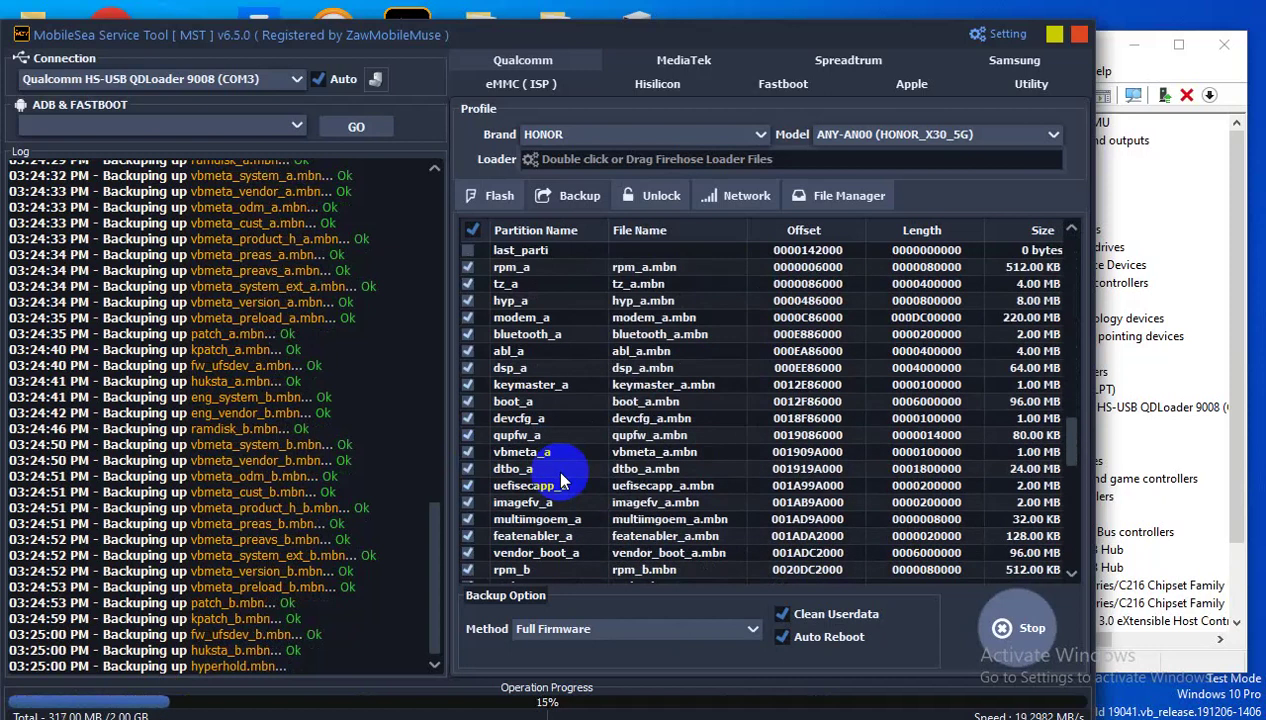
pyautogui.scroll(-6, 560, 478)
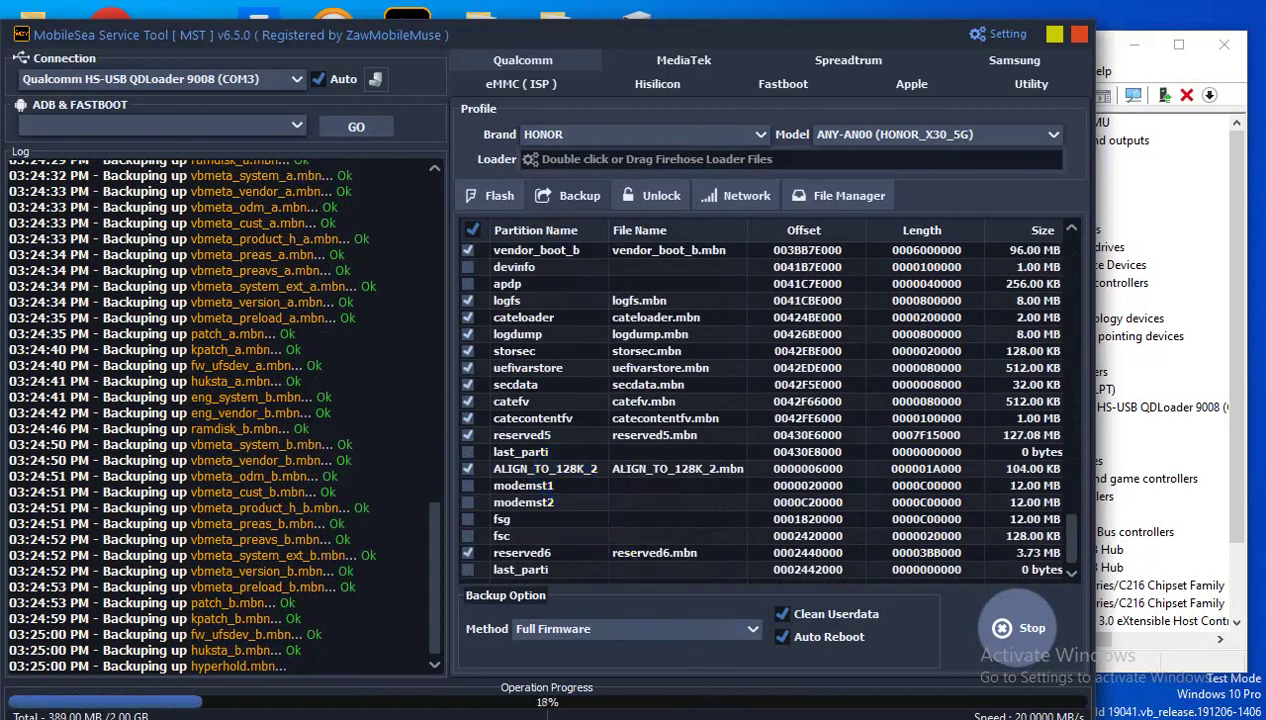
# Create a folder with the default name New folder on the desktop and place it below the MobileSea shortcut
pyautogui.rightClick(805, 715)
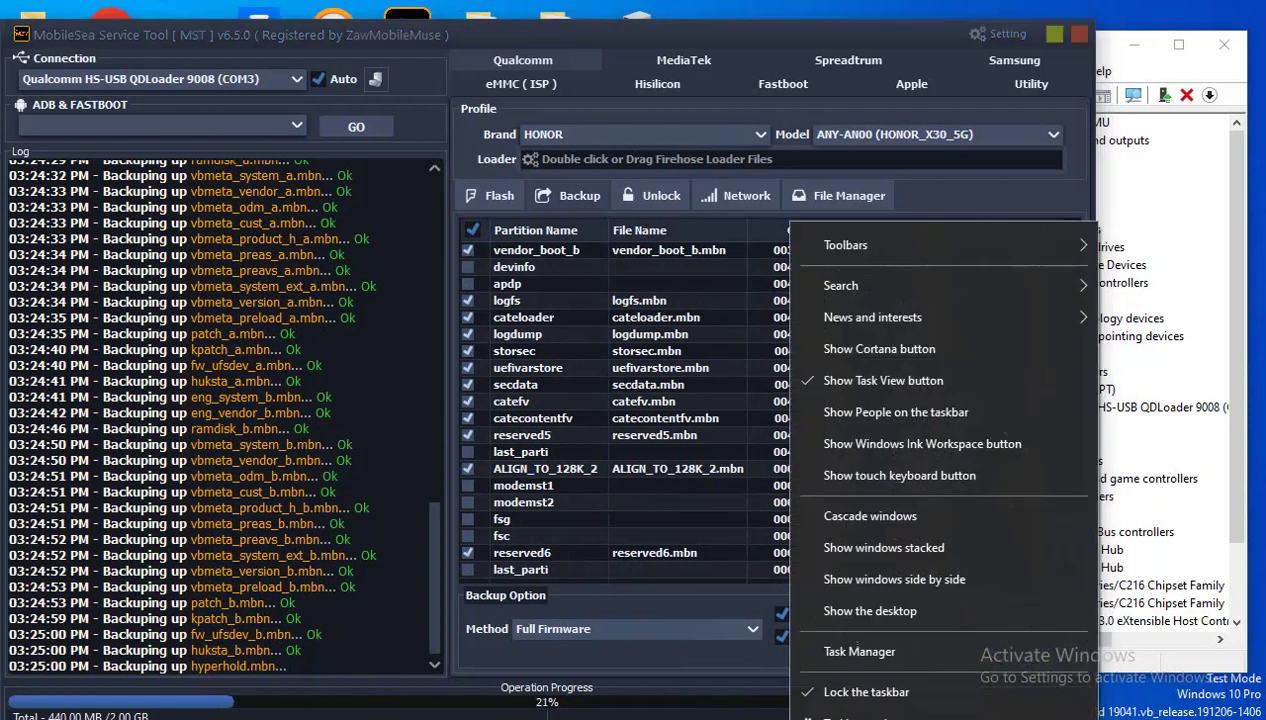
pyautogui.click(830, 610)
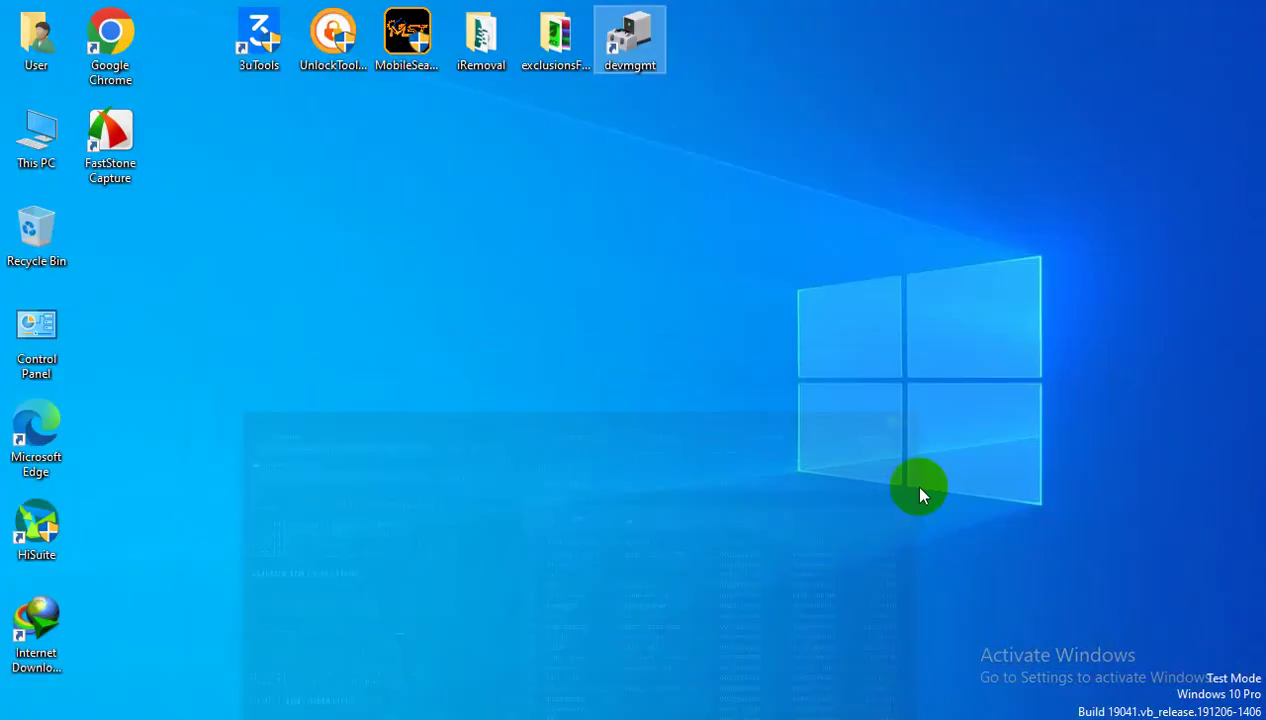
pyautogui.rightClick(582, 316)
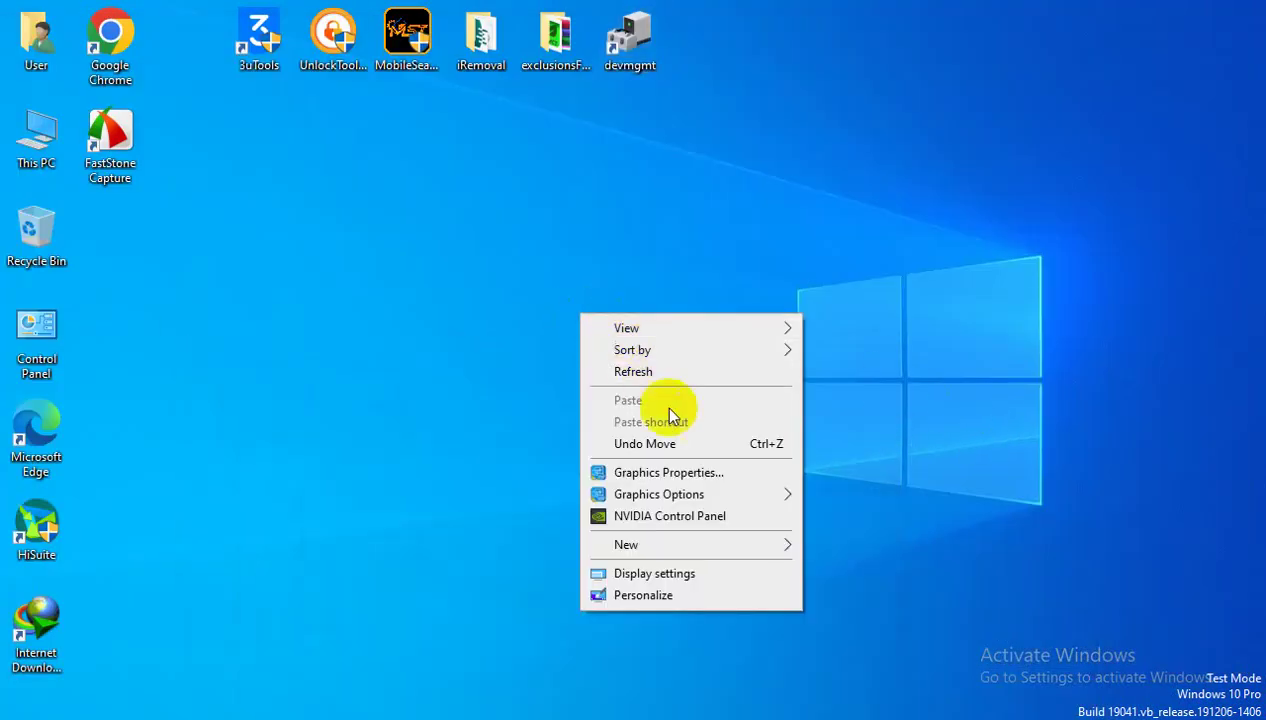
pyautogui.moveTo(733, 548)
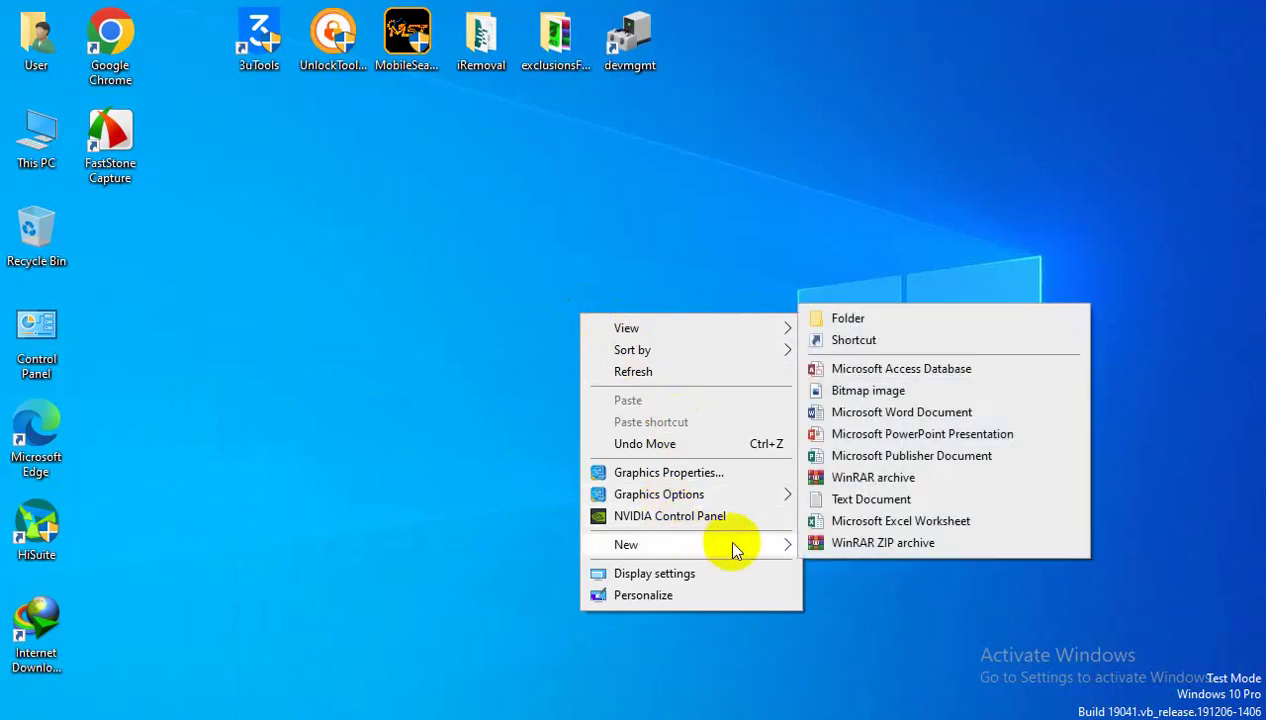
pyautogui.click(848, 318)
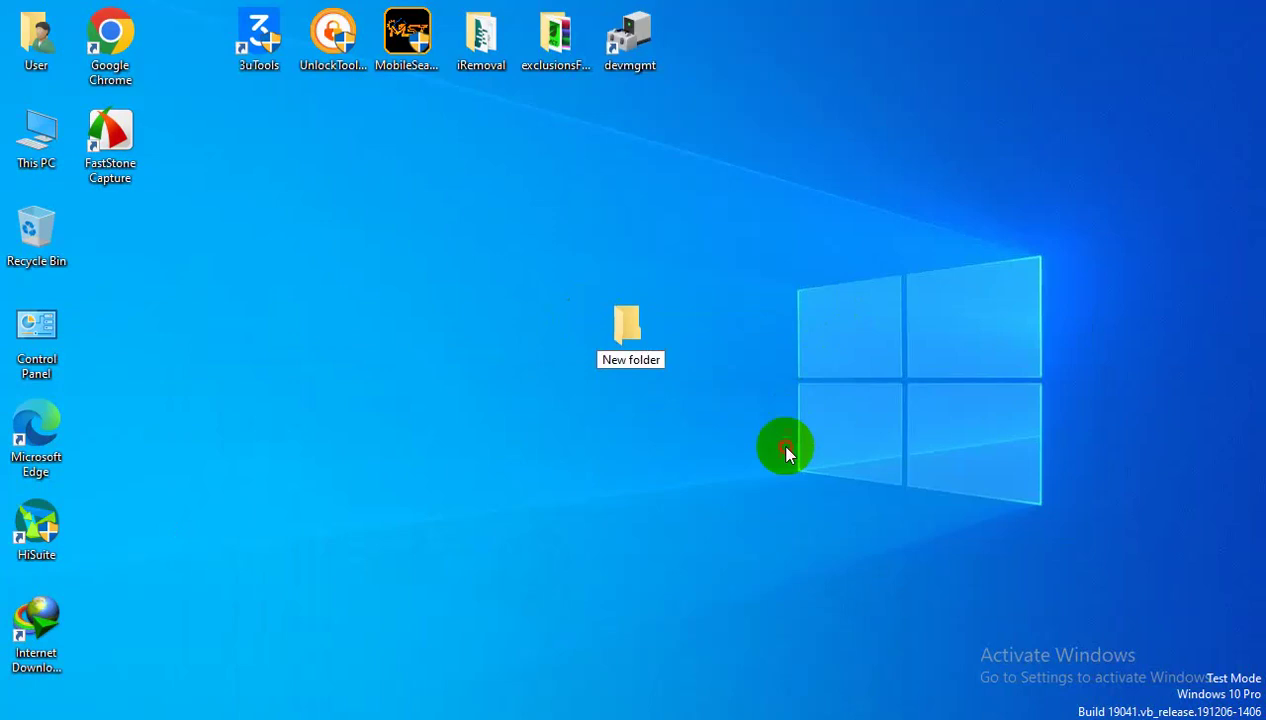
pyautogui.press('Return')
pyautogui.moveTo(627, 339); pyautogui.dragTo(412, 150)
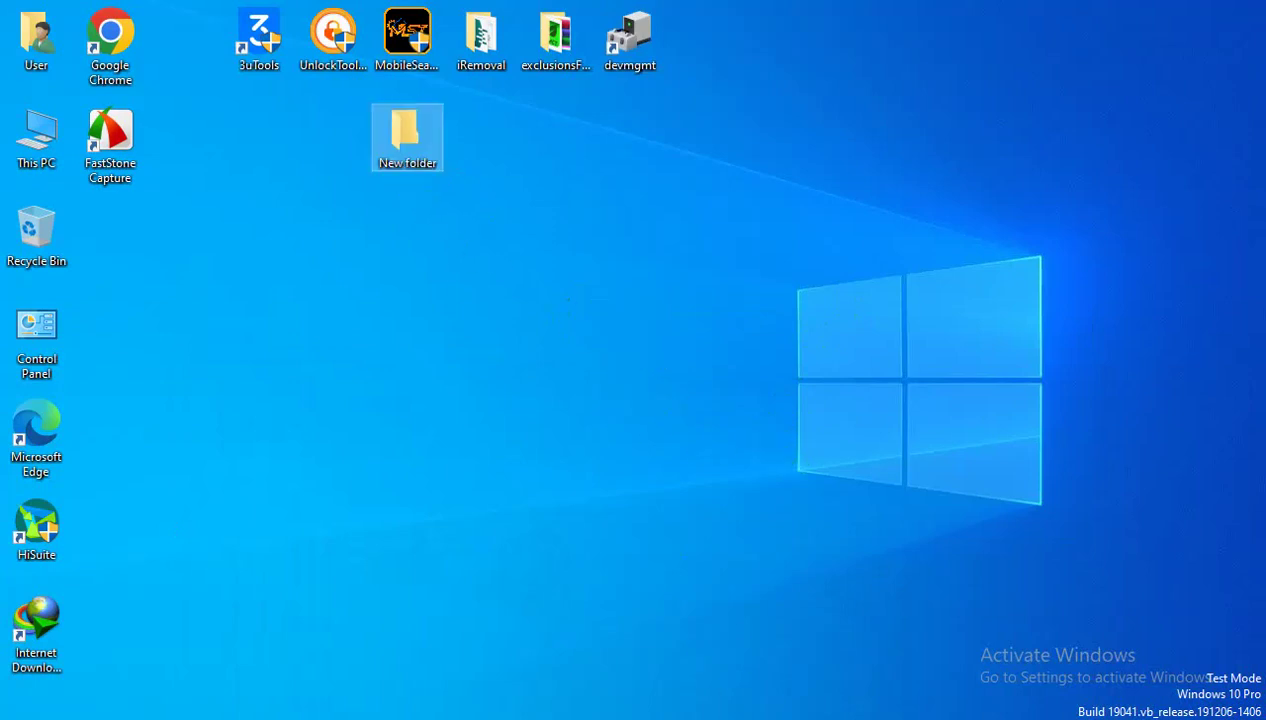
# Switch back to MobileSea Service Tool and examine the partition list from its last entries up to super and userdata during the backup
pyautogui.hotkey('alt', 'Tab')
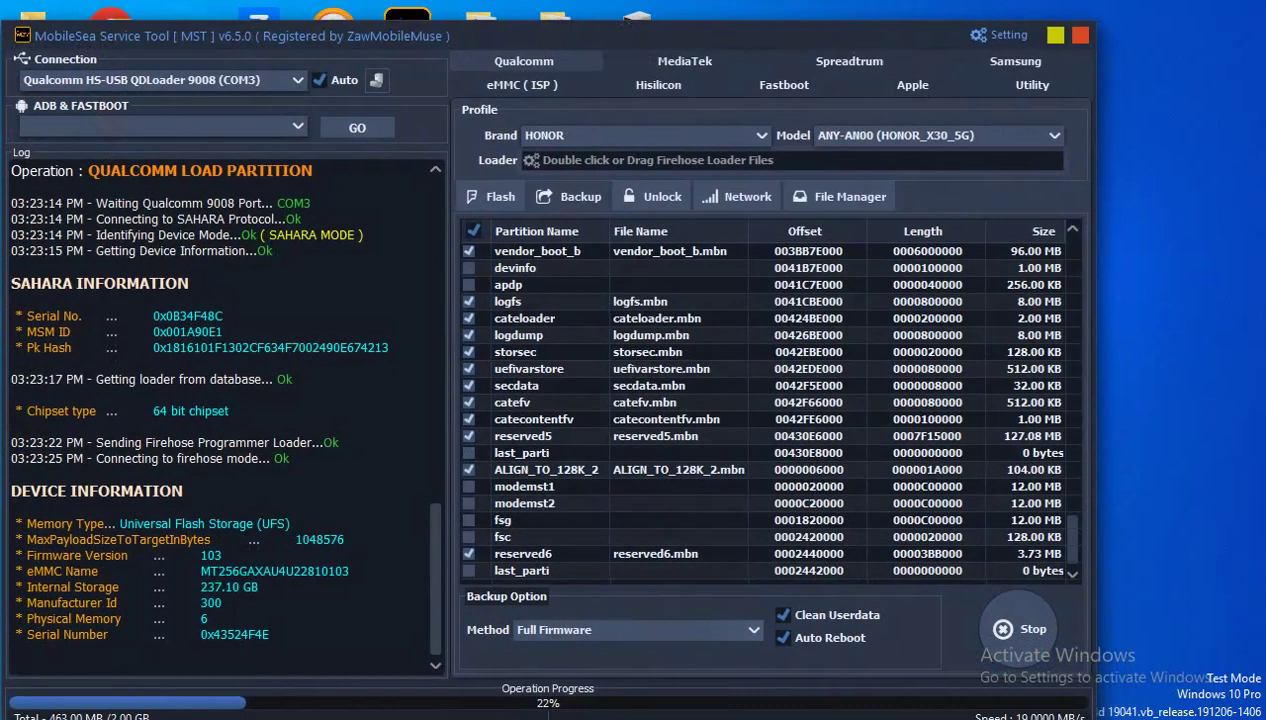
pyautogui.hotkey('alt', 'Tab')
pyautogui.hotkey('alt', 'Tab')
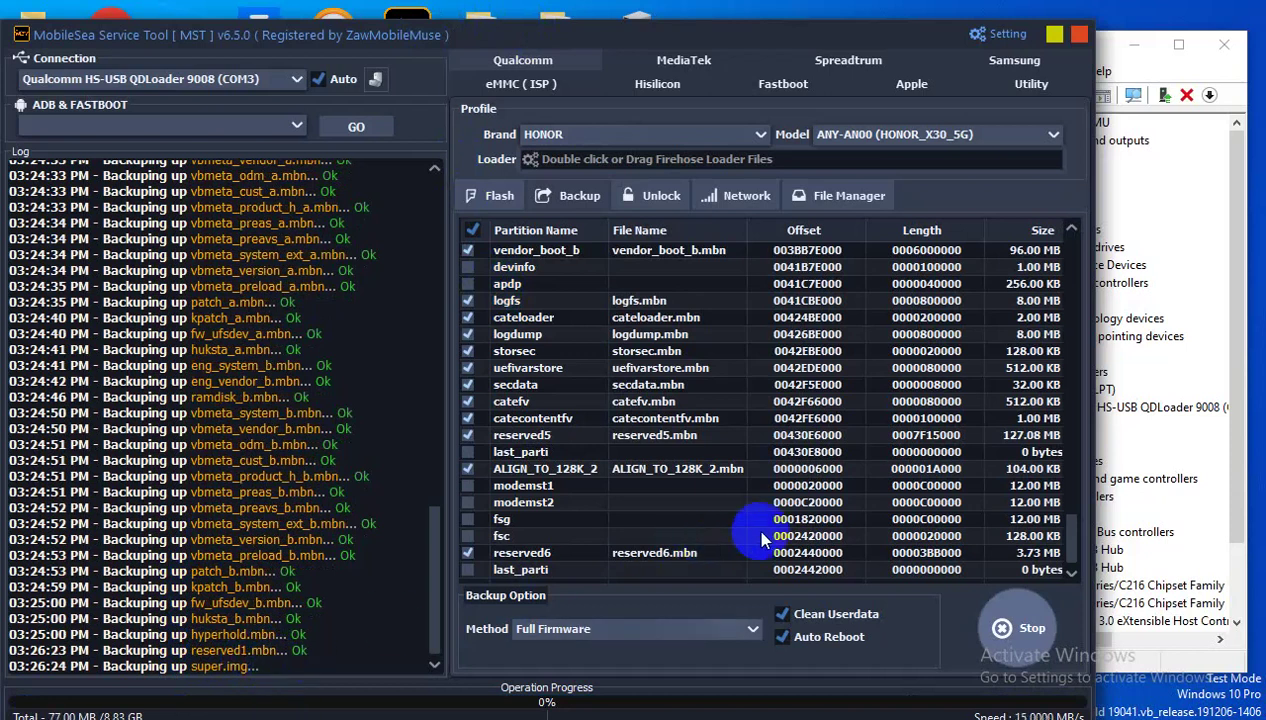
pyautogui.scroll(3, 655, 519)
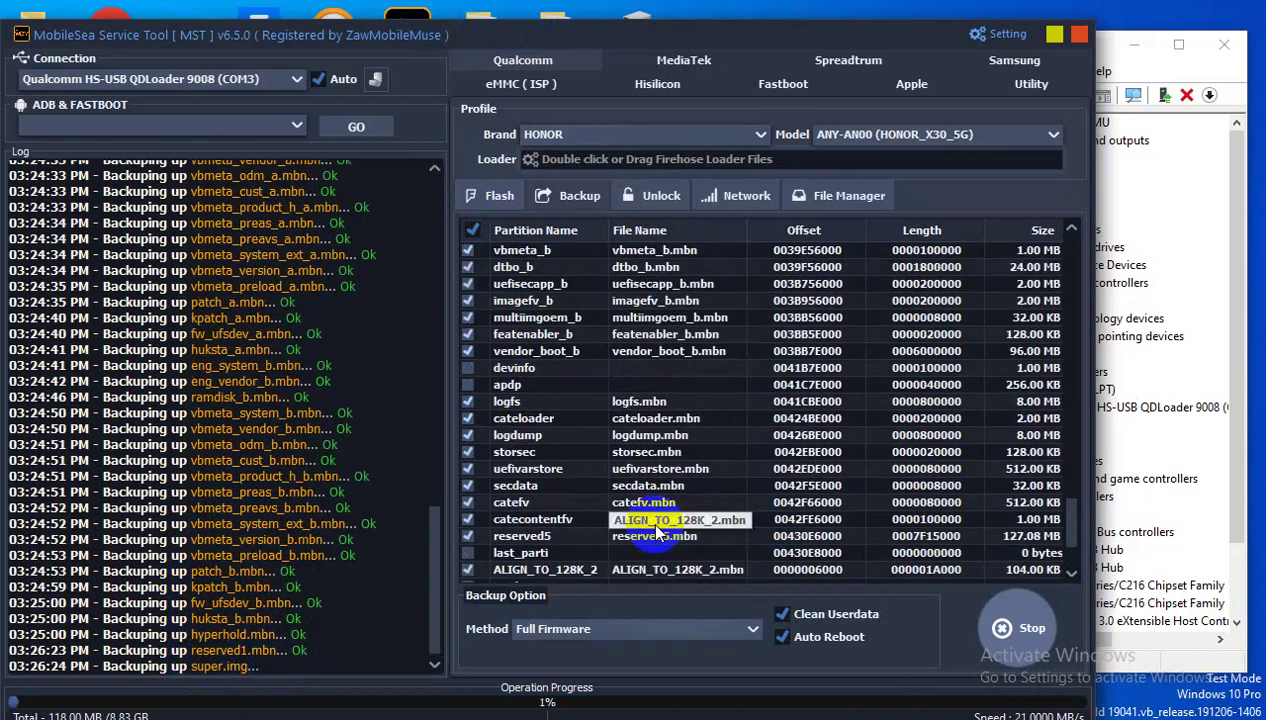
pyautogui.scroll(2, 656, 530)
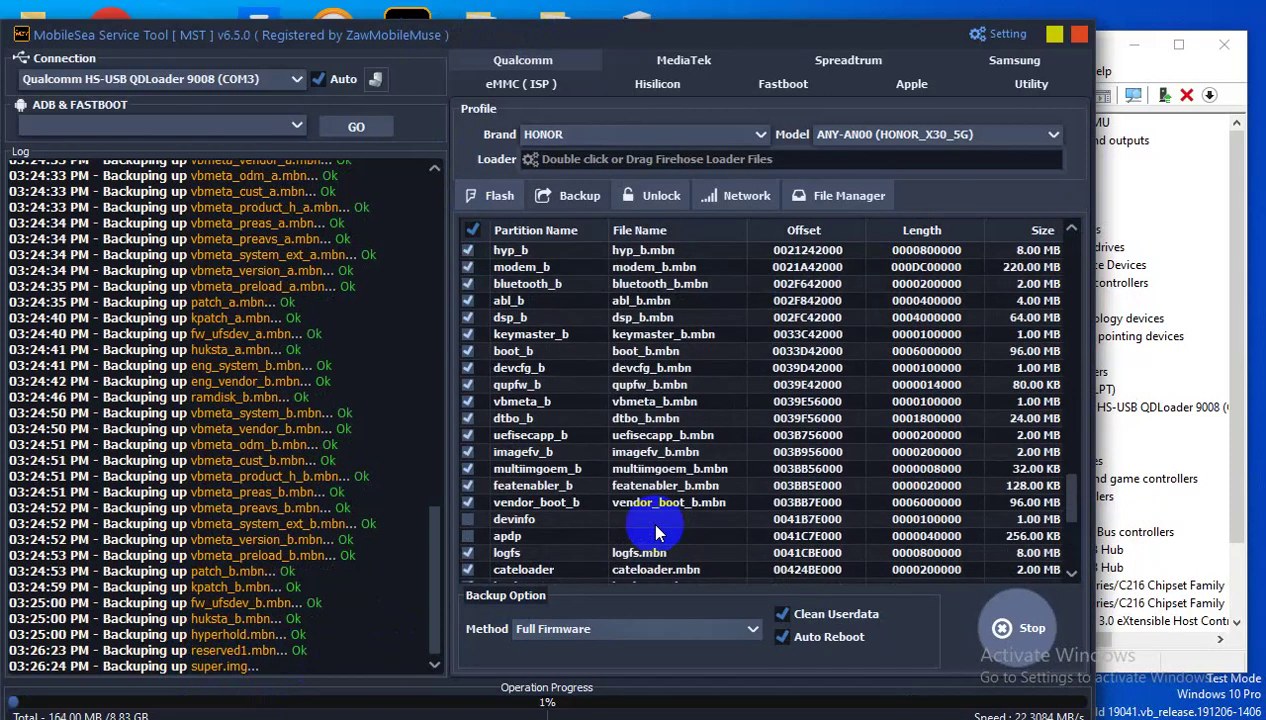
pyautogui.scroll(1, 656, 532)
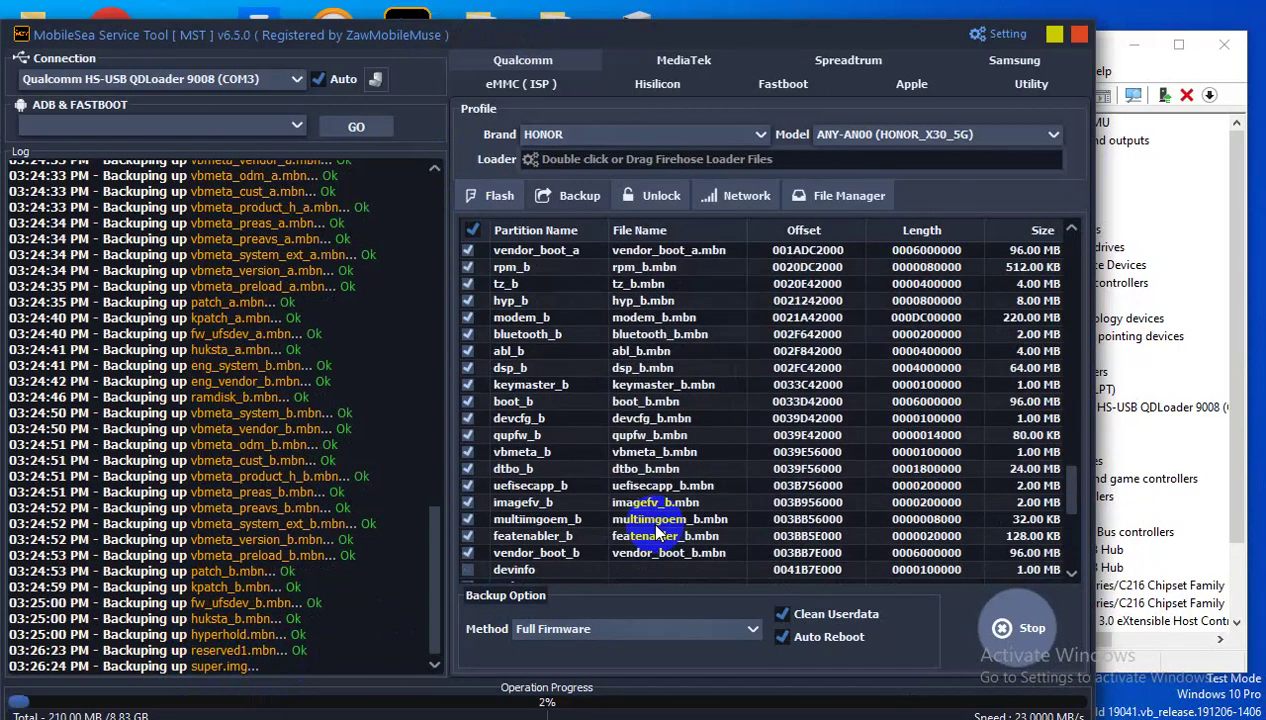
pyautogui.scroll(4, 656, 528)
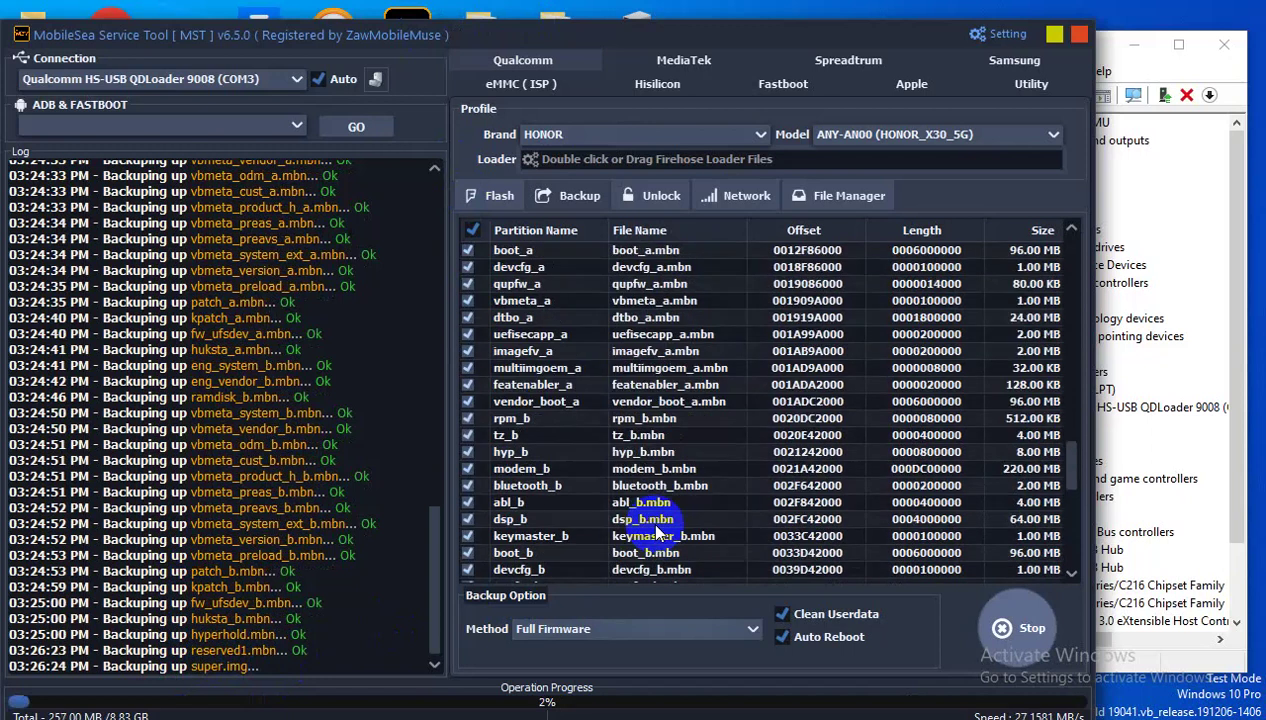
pyautogui.scroll(2, 657, 535)
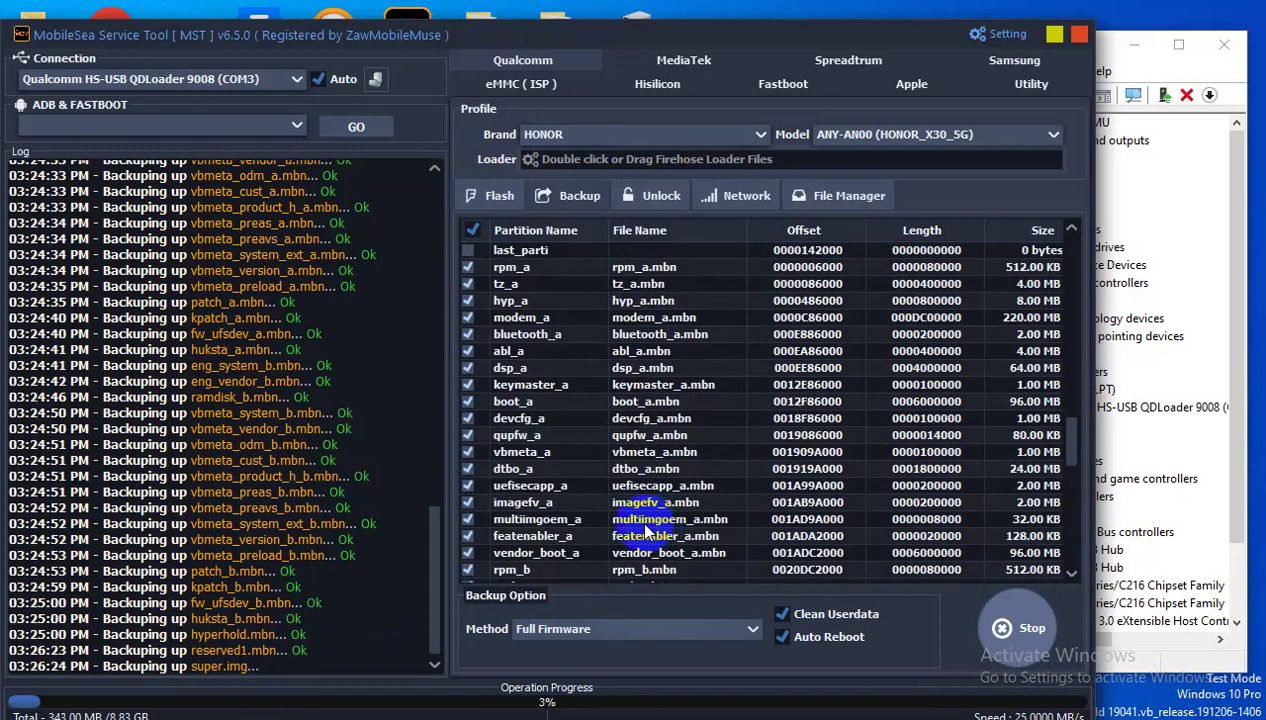
pyautogui.scroll(1, 645, 528)
pyautogui.scroll(4, 645, 530)
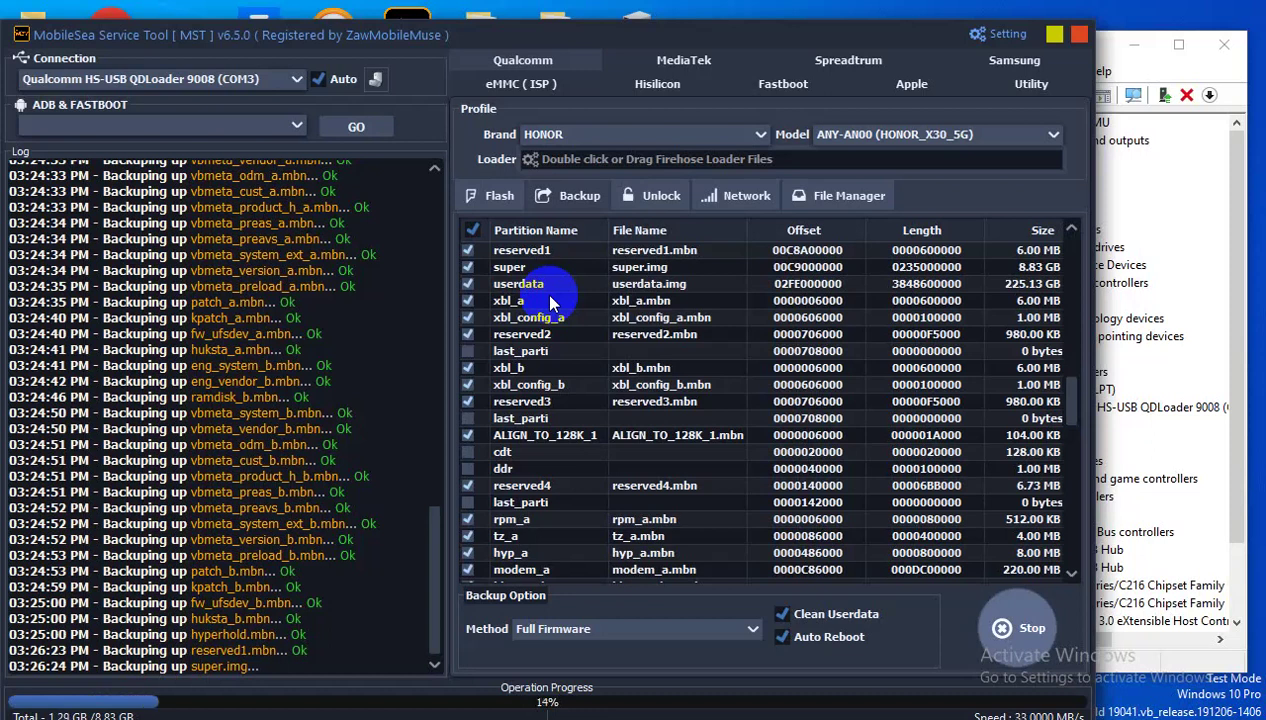
# Recheck which partitions between reserved1 and the final last_parti entry are marked for backup
pyautogui.scroll(-4, 786, 400)
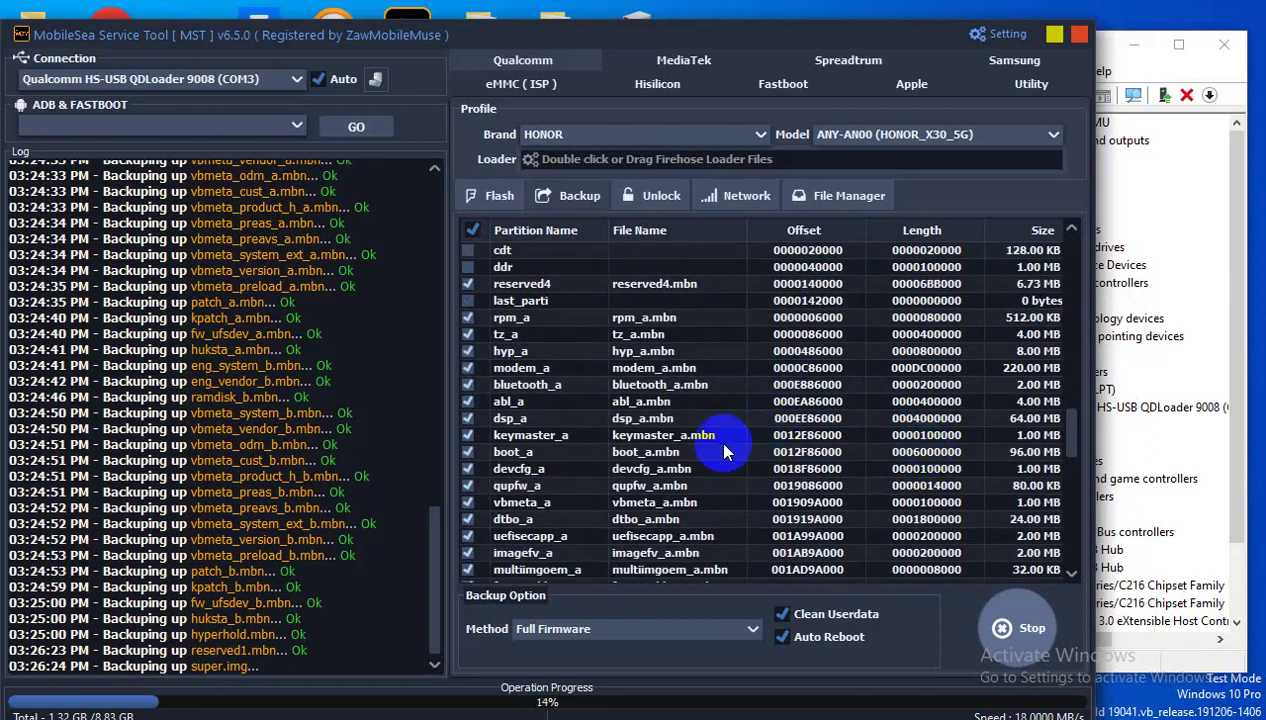
pyautogui.scroll(4, 730, 440)
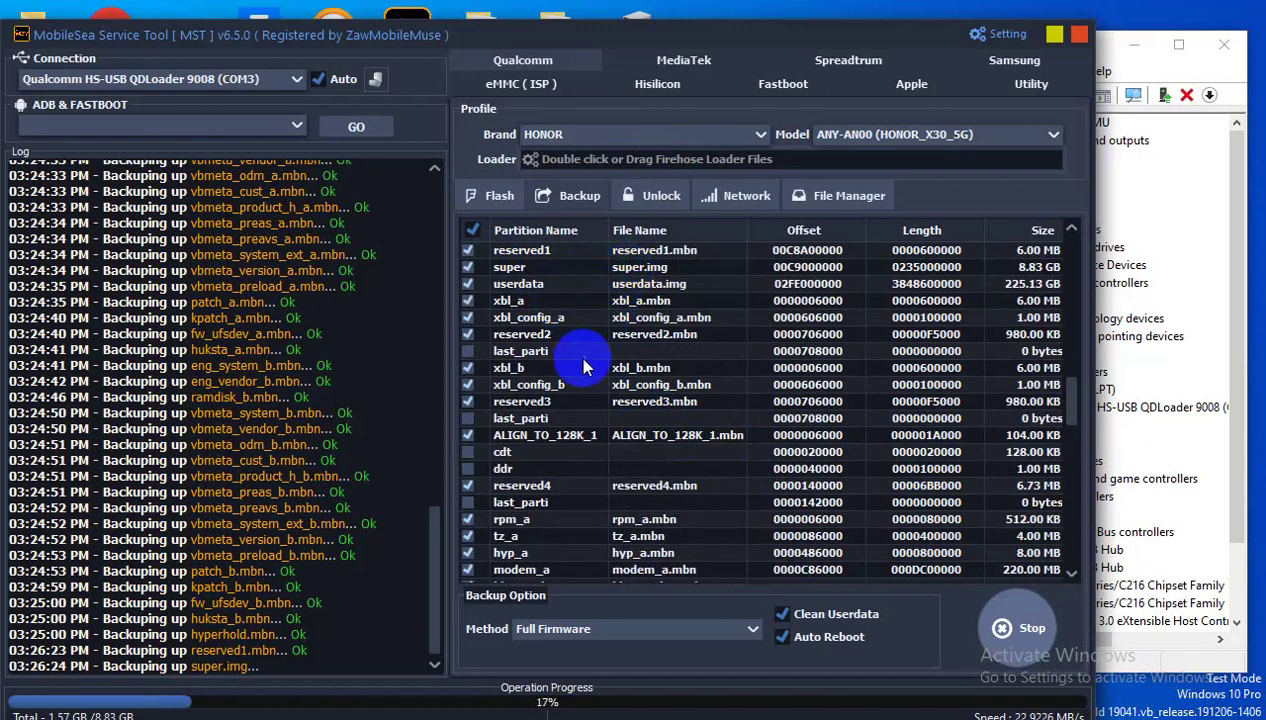
pyautogui.scroll(-5, 580, 360)
pyautogui.scroll(-12, 583, 372)
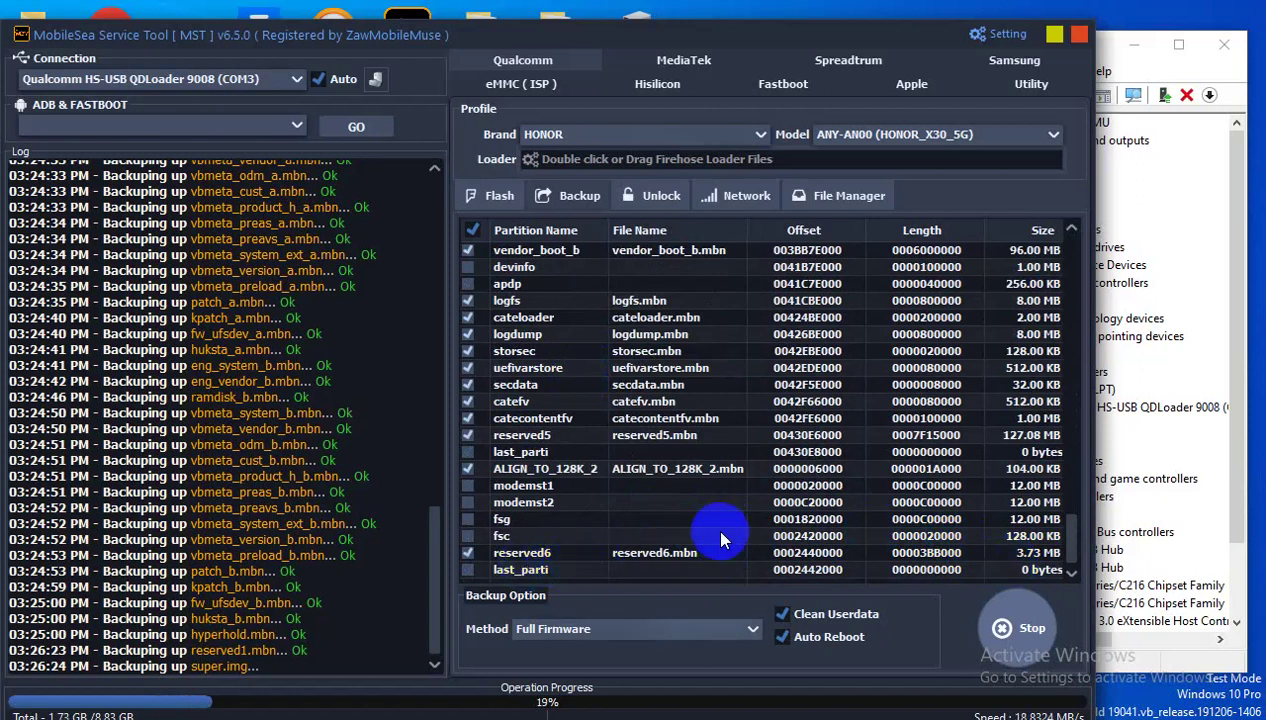
pyautogui.scroll(3, 721, 535)
pyautogui.scroll(6, 722, 540)
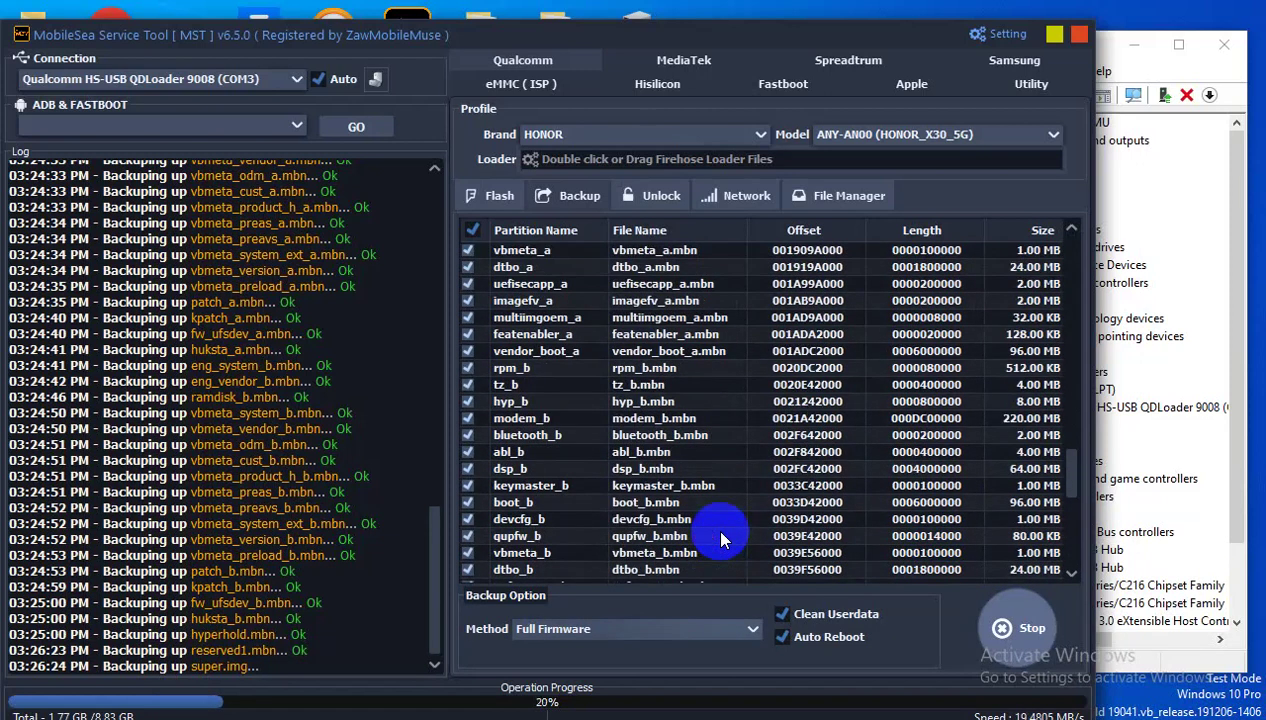
pyautogui.scroll(5, 722, 540)
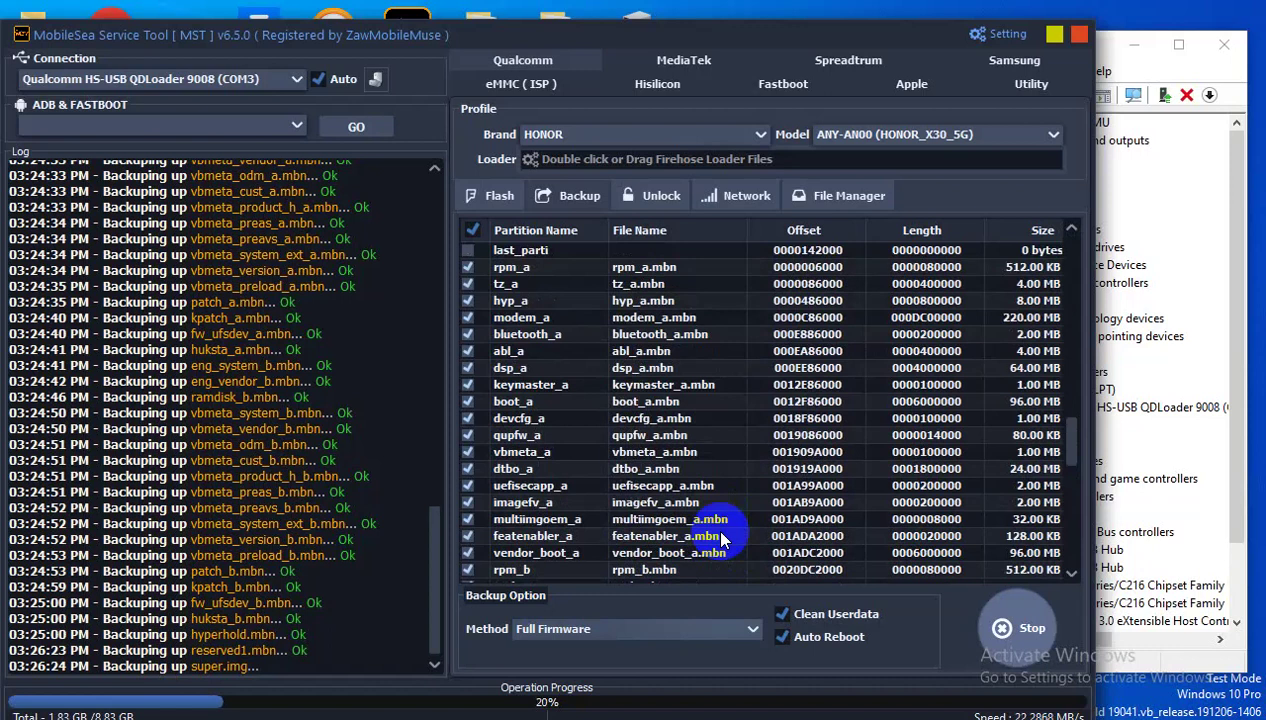
pyautogui.scroll(4, 722, 540)
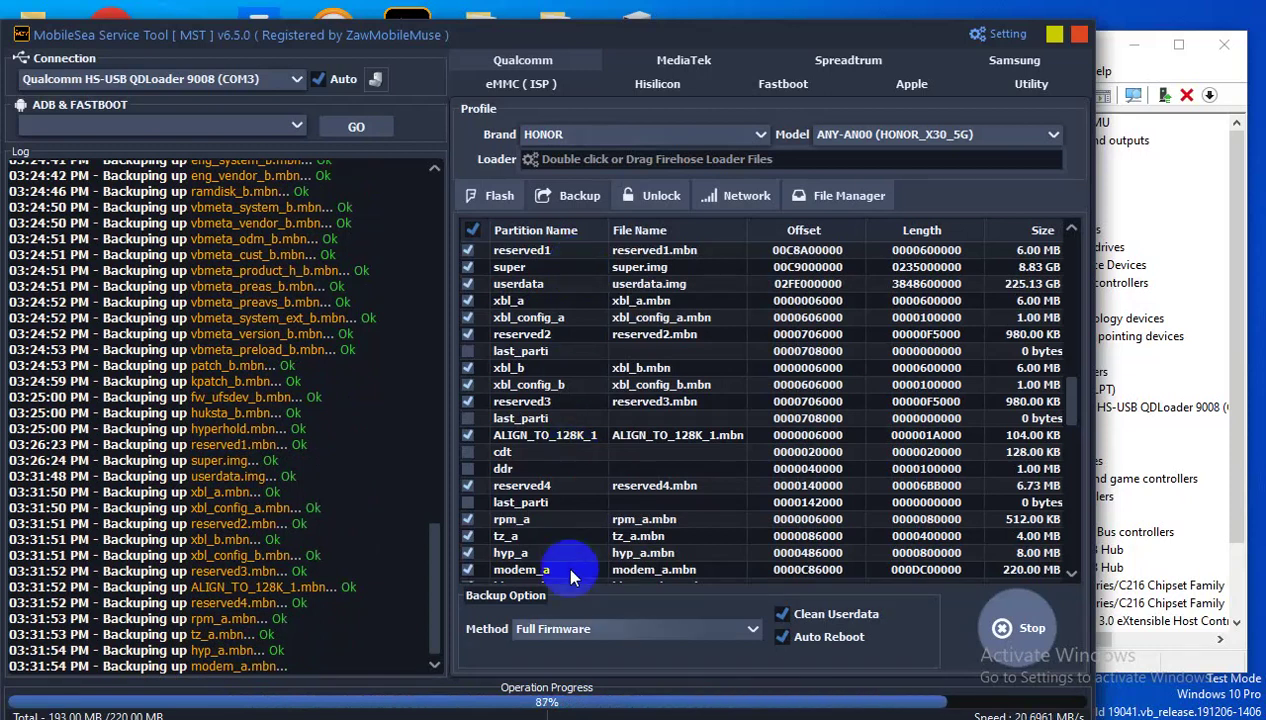
# Follow the running backup against the partition list from the rpm_a and modem_a entries down to the last entry
pyautogui.scroll(-1, 570, 570)
pyautogui.scroll(-5, 570, 570)
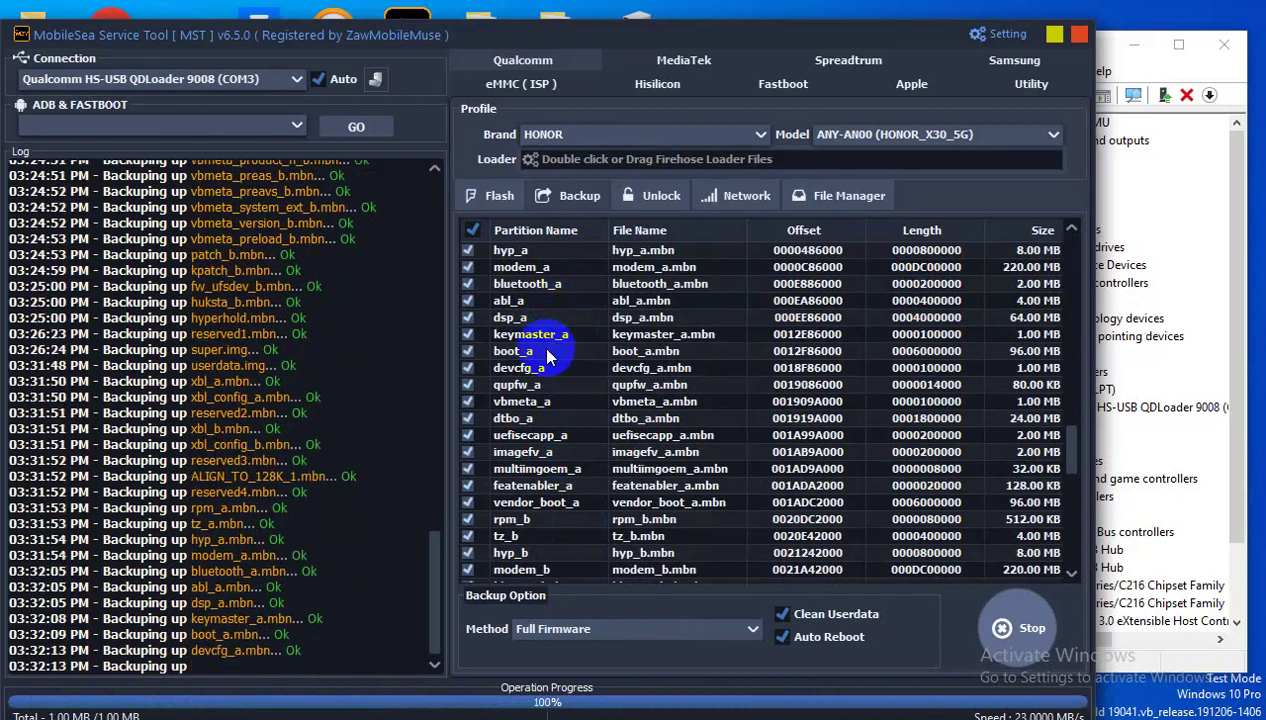
pyautogui.scroll(-2, 547, 357)
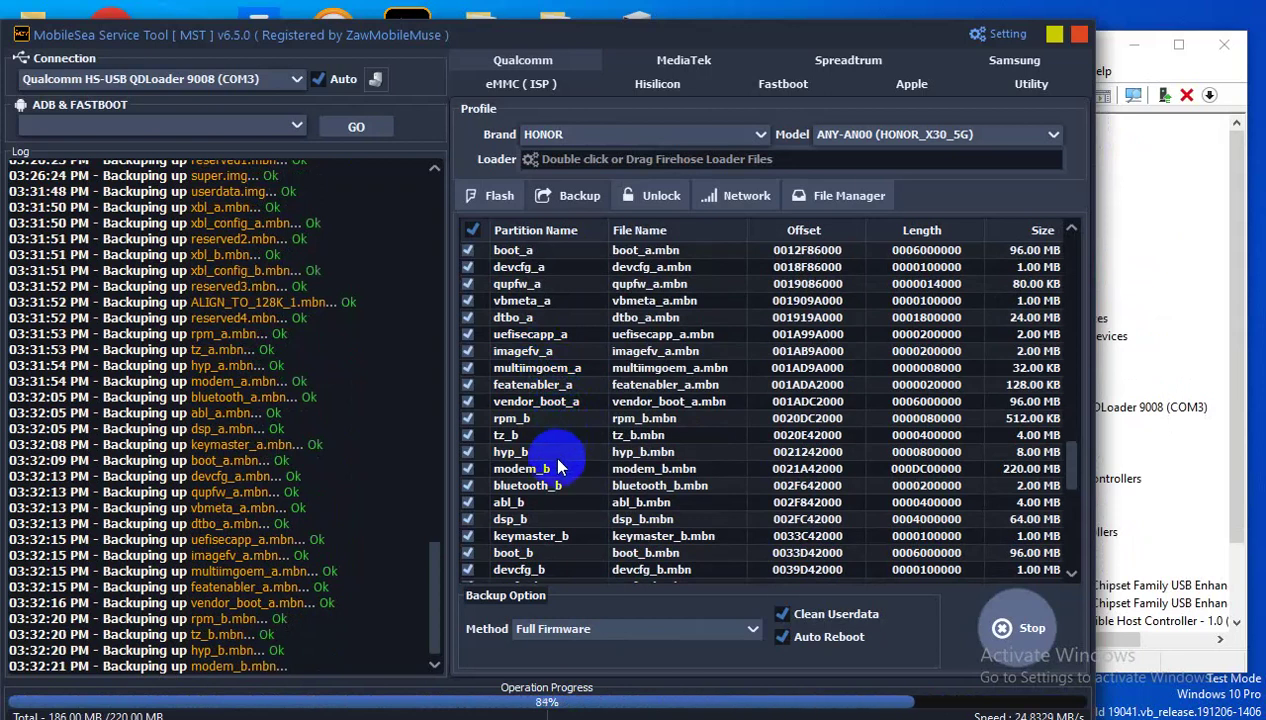
pyautogui.scroll(-3, 552, 486)
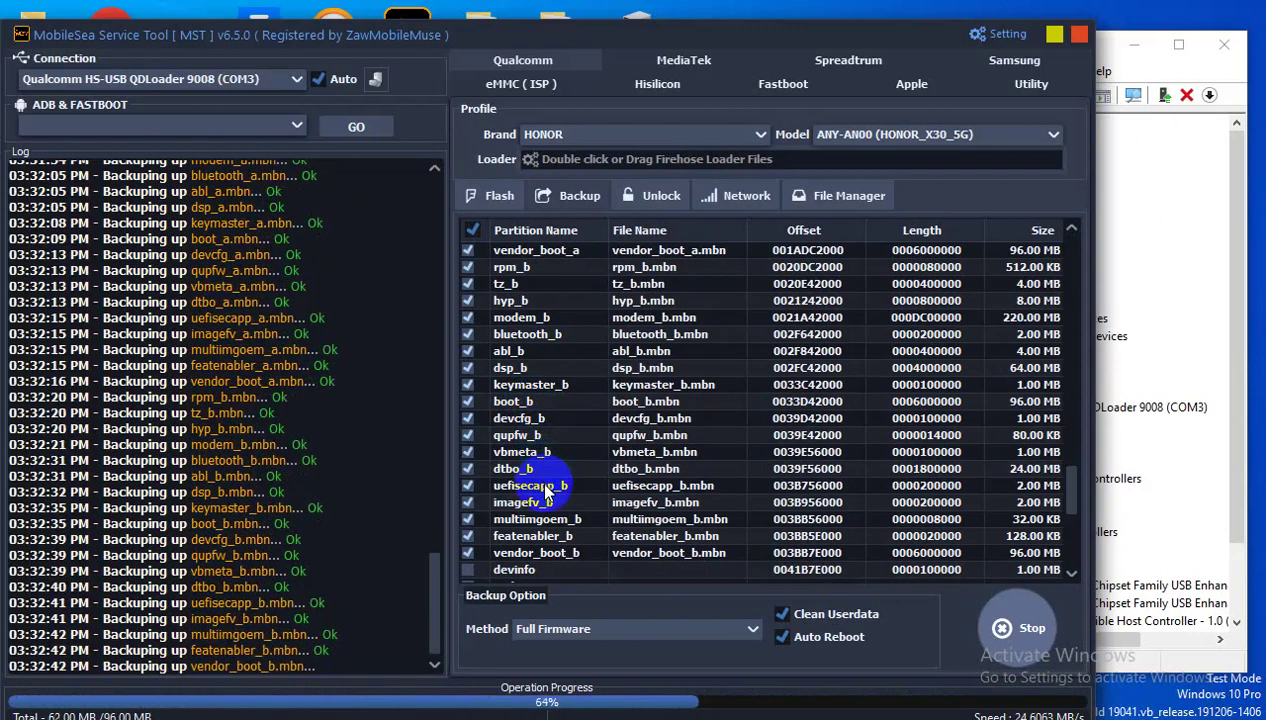
pyautogui.scroll(-3, 545, 493)
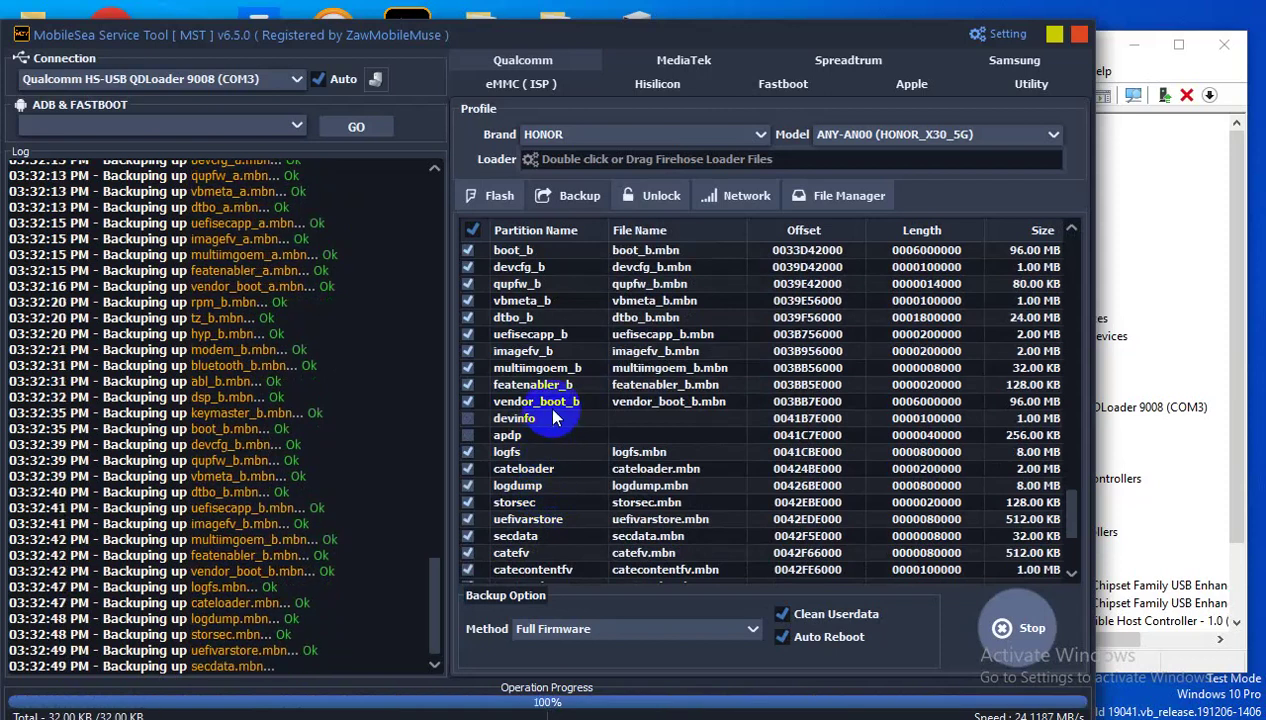
pyautogui.scroll(-1, 553, 418)
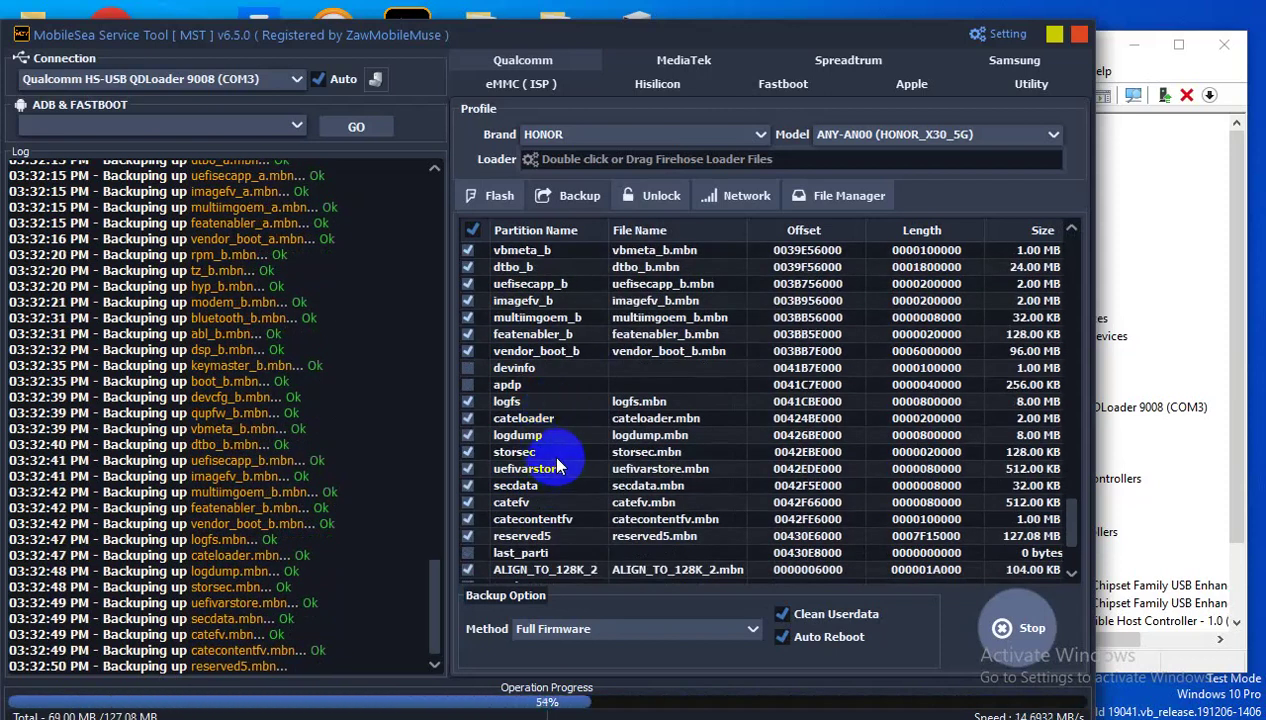
pyautogui.scroll(-2, 543, 520)
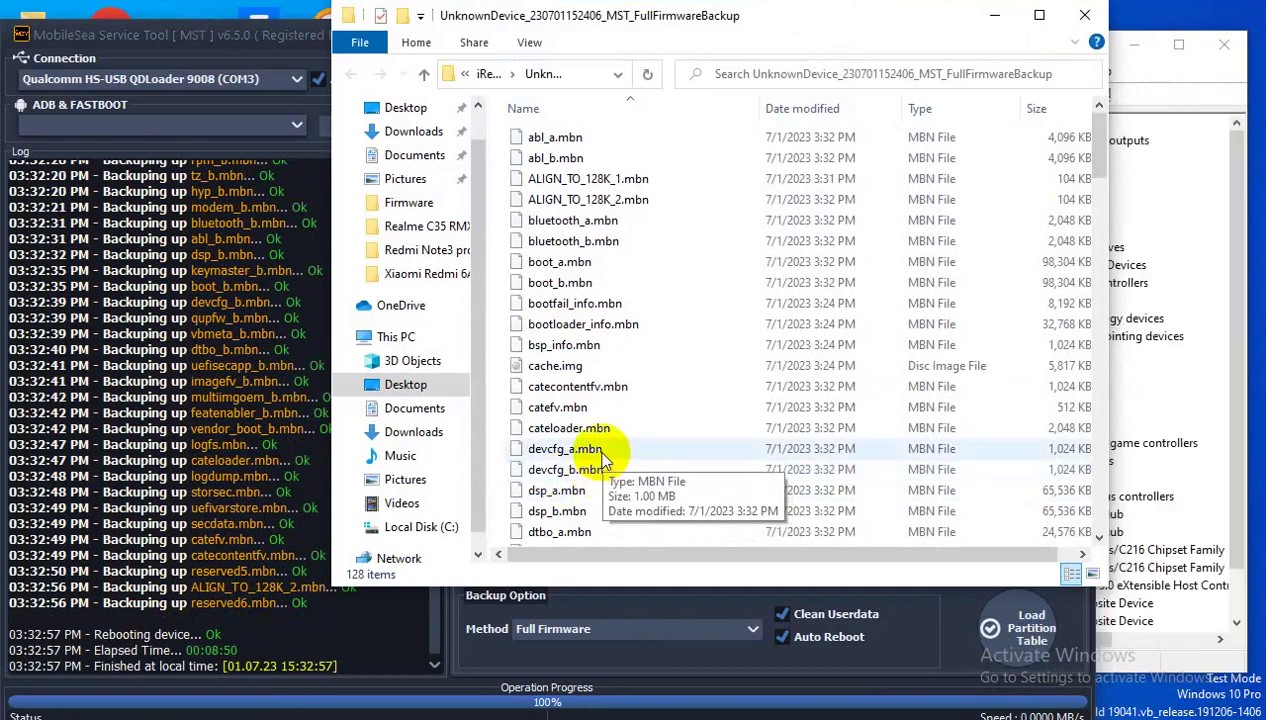
pyautogui.click(1039, 15)
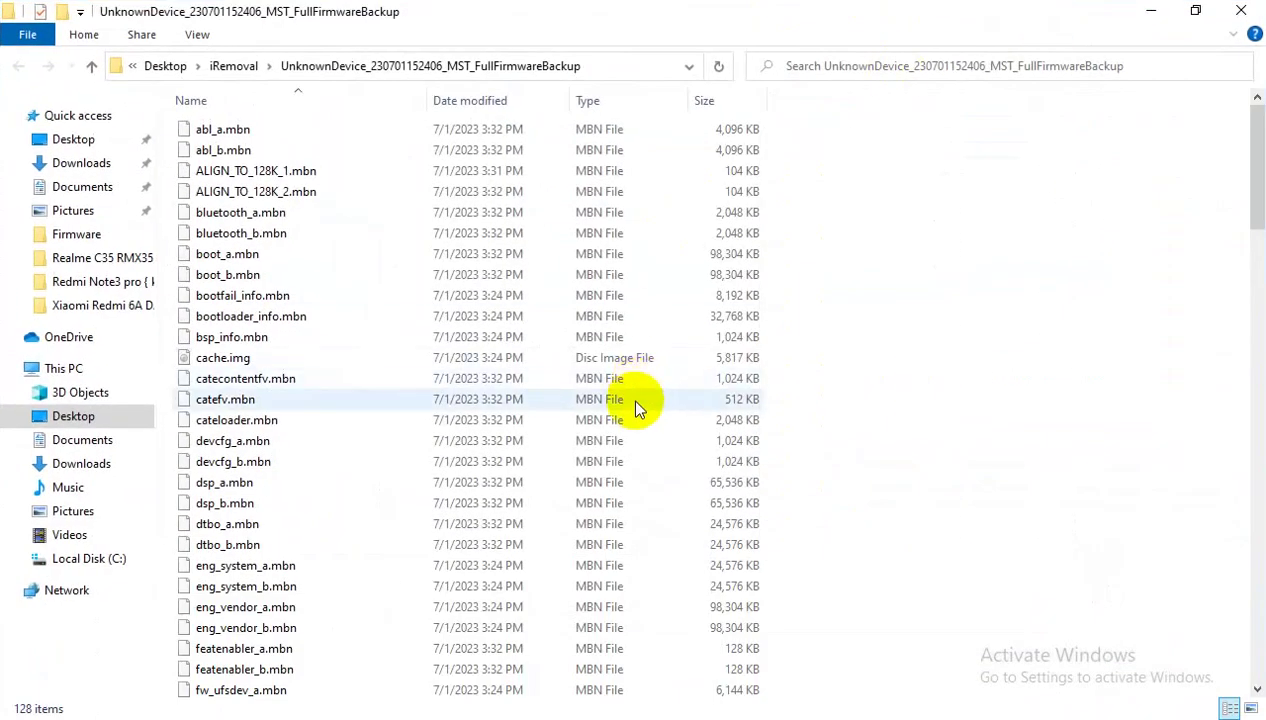
pyautogui.scroll(-8, 636, 405)
pyautogui.scroll(-8, 636, 405)
pyautogui.scroll(4, 636, 405)
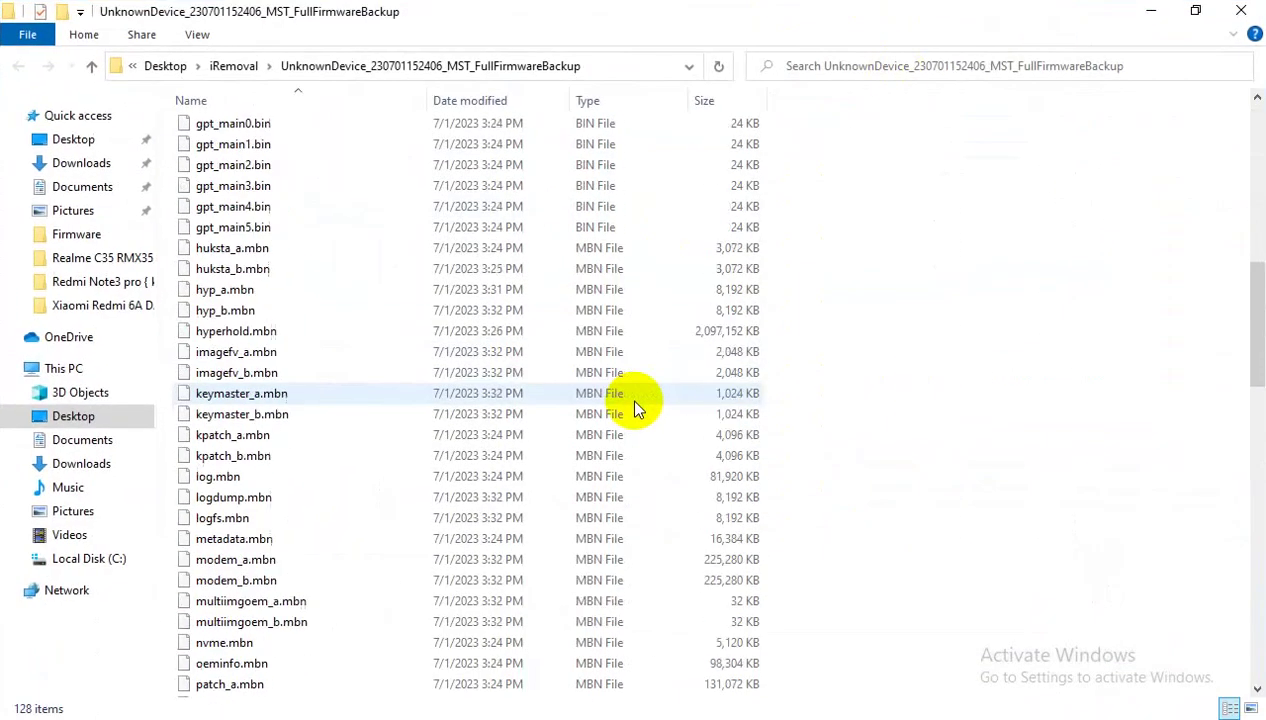
# Go up to the iRemoval folder, fit the Name column to the full backup folder name, and return to MobileSea Service Tool
pyautogui.click(90, 67)
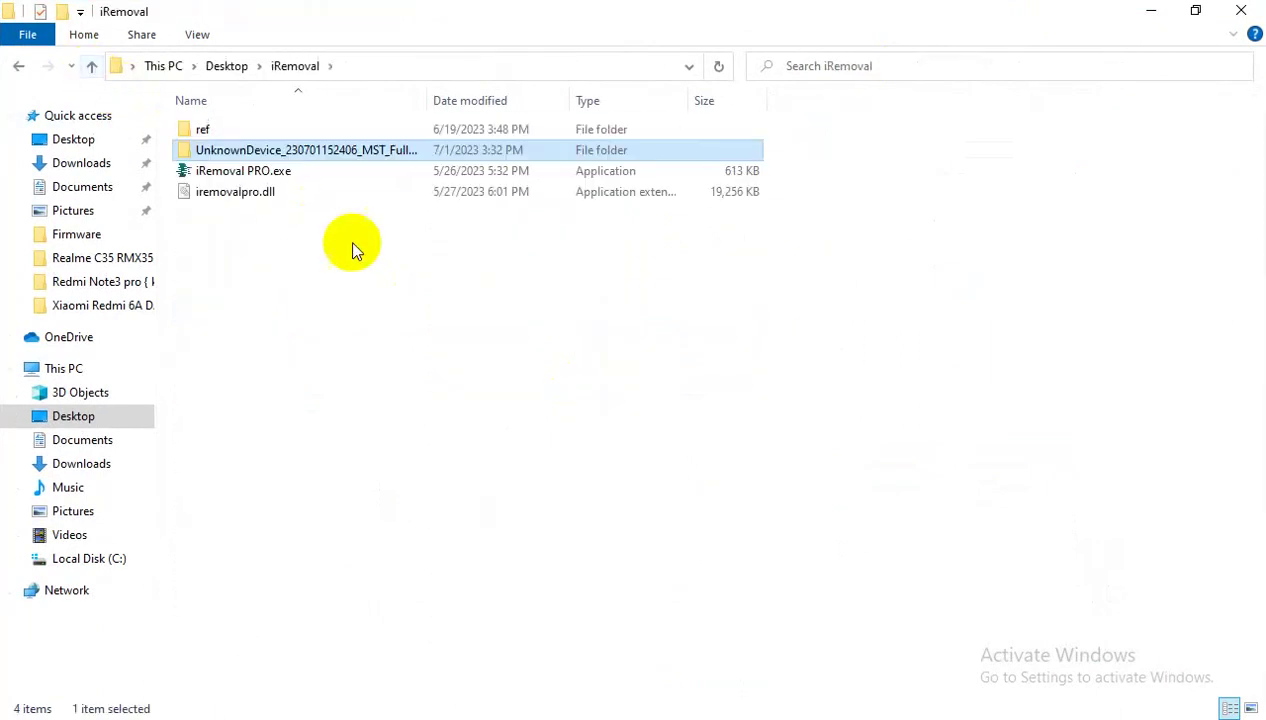
pyautogui.doubleClick(428, 100)
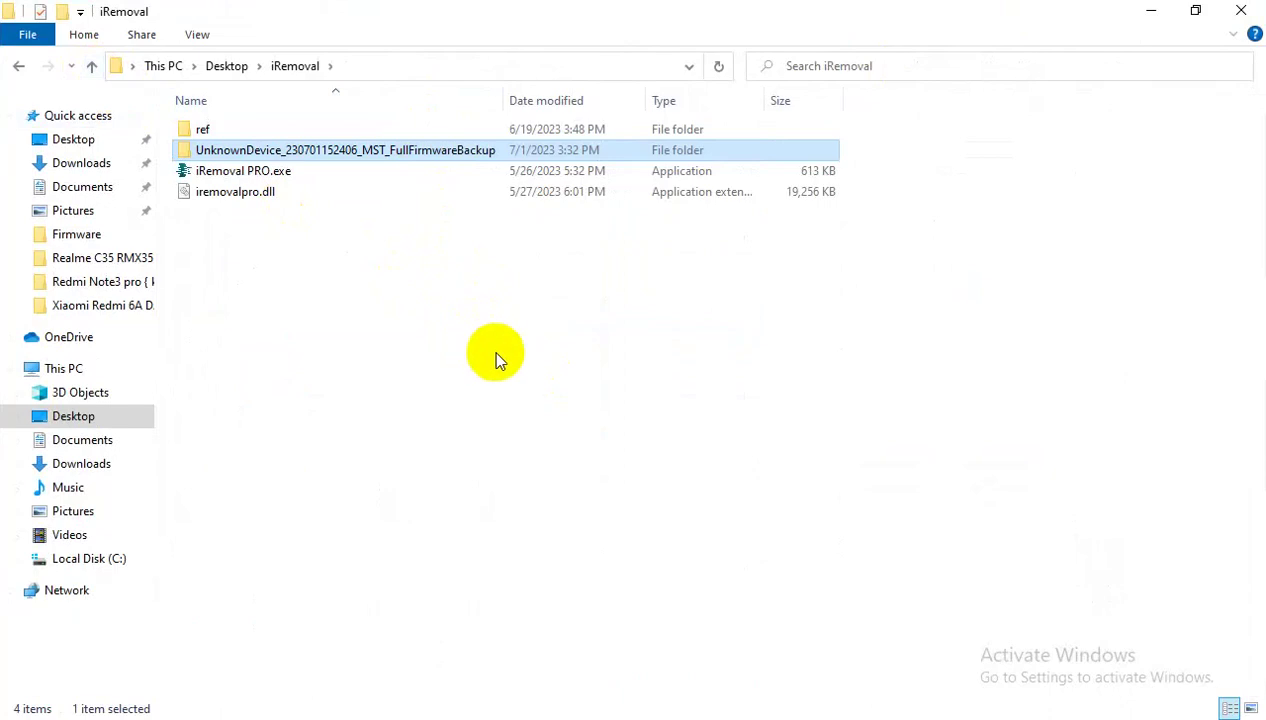
pyautogui.click(625, 716)
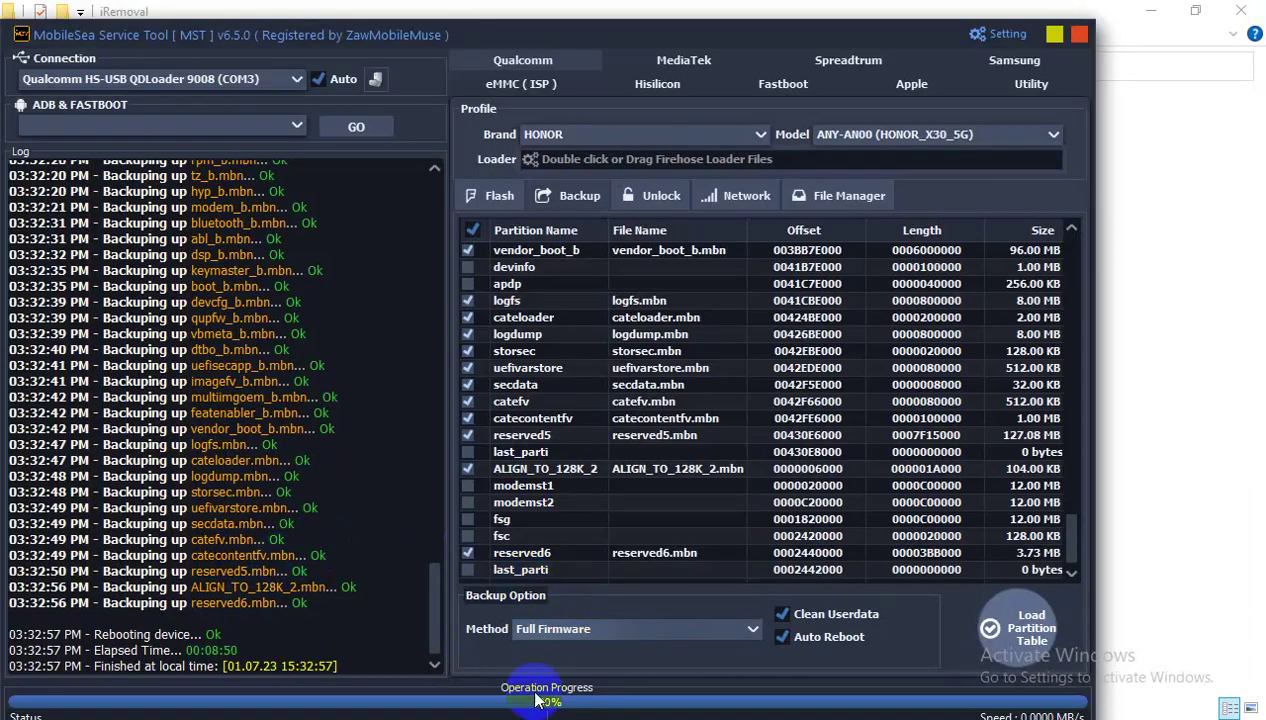